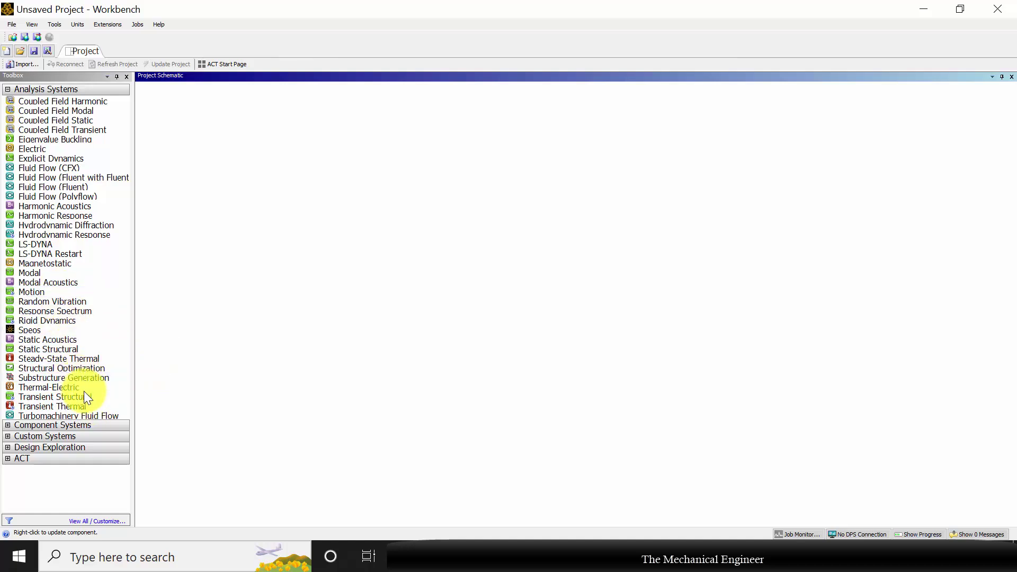
Add a Static Structural system and import spherical gas tank.IGS as its geometry
{"action": "left_click_drag", "start_coordinate": [64, 351], "coordinate": [242, 230]}
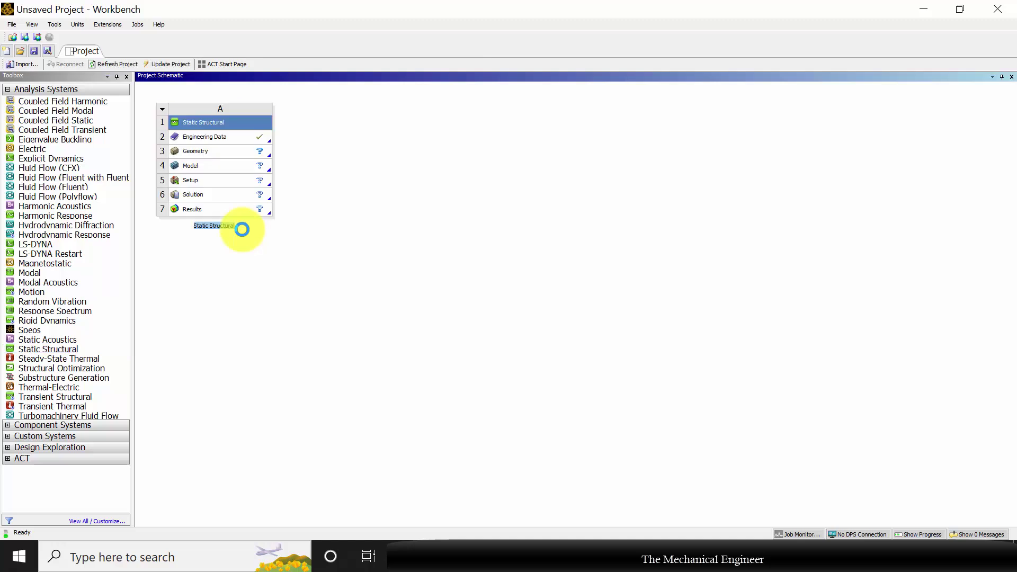
{"action": "right_click", "coordinate": [220, 148]}
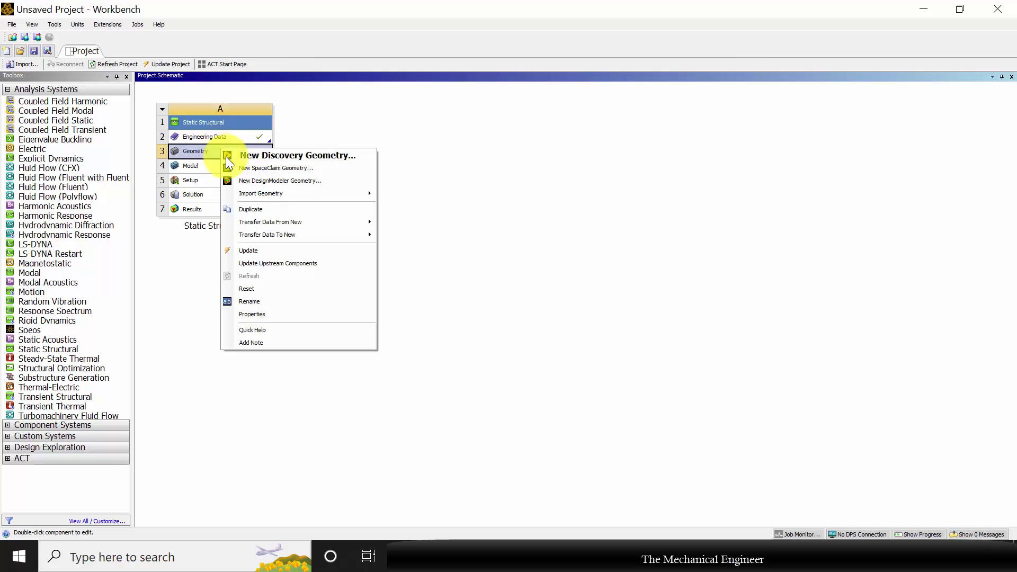
{"action": "mouse_move", "coordinate": [339, 196]}
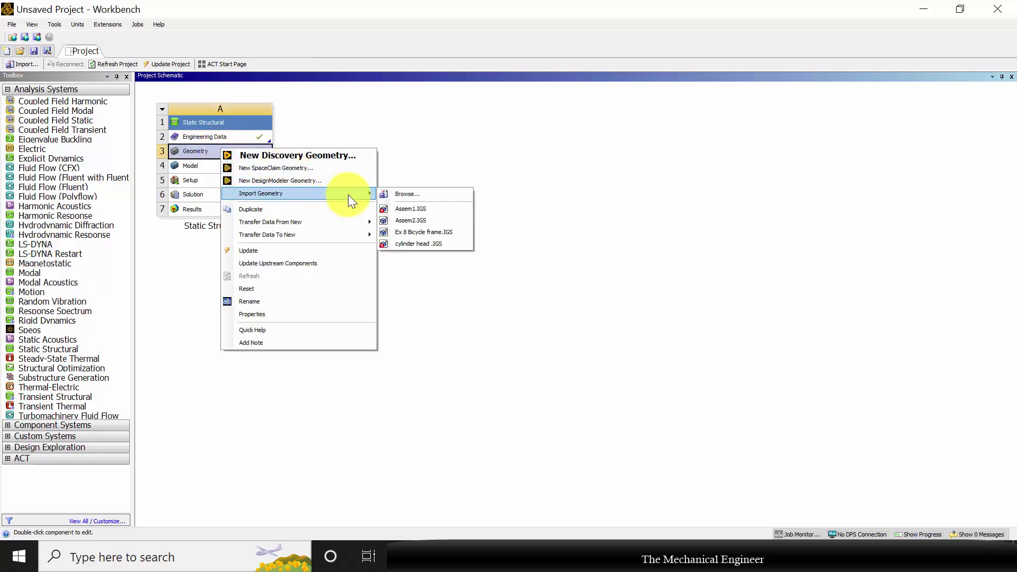
{"action": "left_click", "coordinate": [398, 194]}
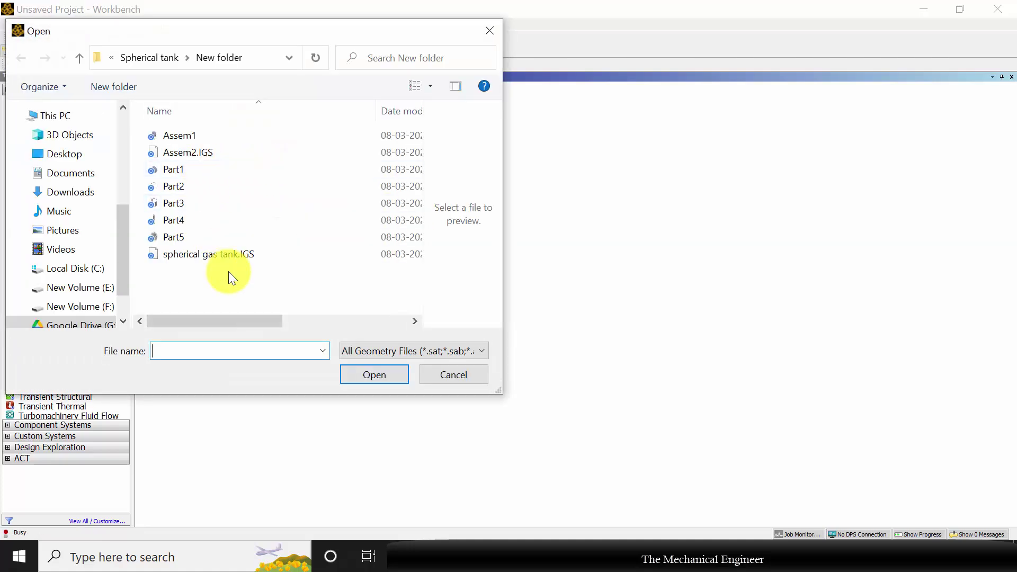
{"action": "left_click", "coordinate": [218, 256]}
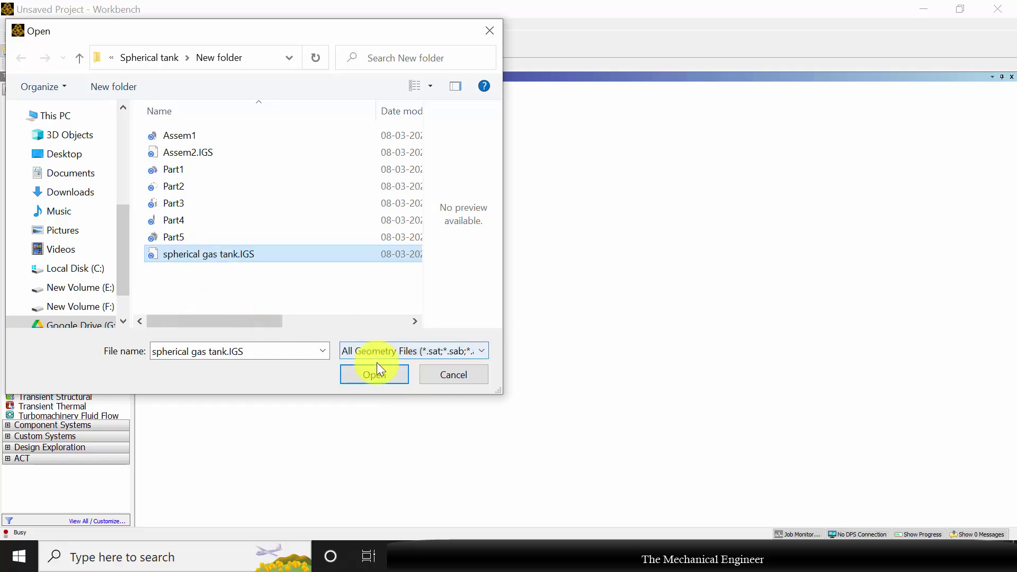
{"action": "left_click", "coordinate": [391, 377]}
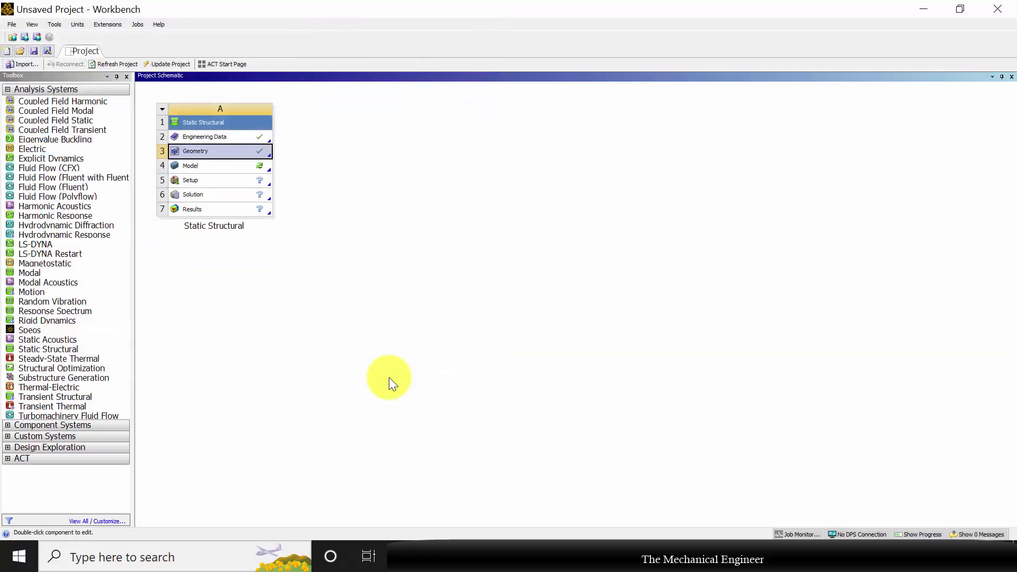
Open the model in Mechanical and expand Connections to list the contact regions
{"action": "right_click", "coordinate": [208, 165]}
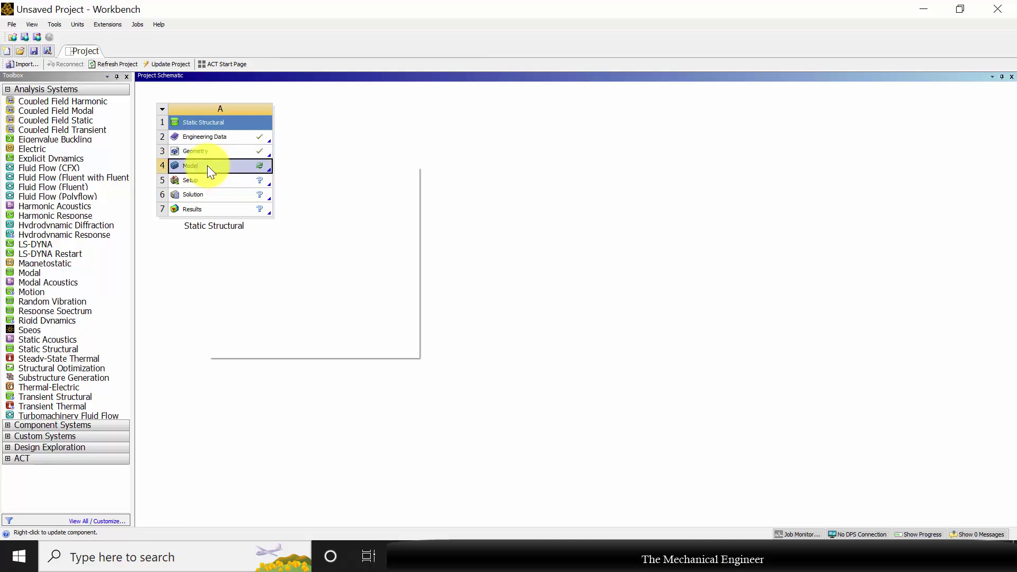
{"action": "left_click", "coordinate": [234, 171]}
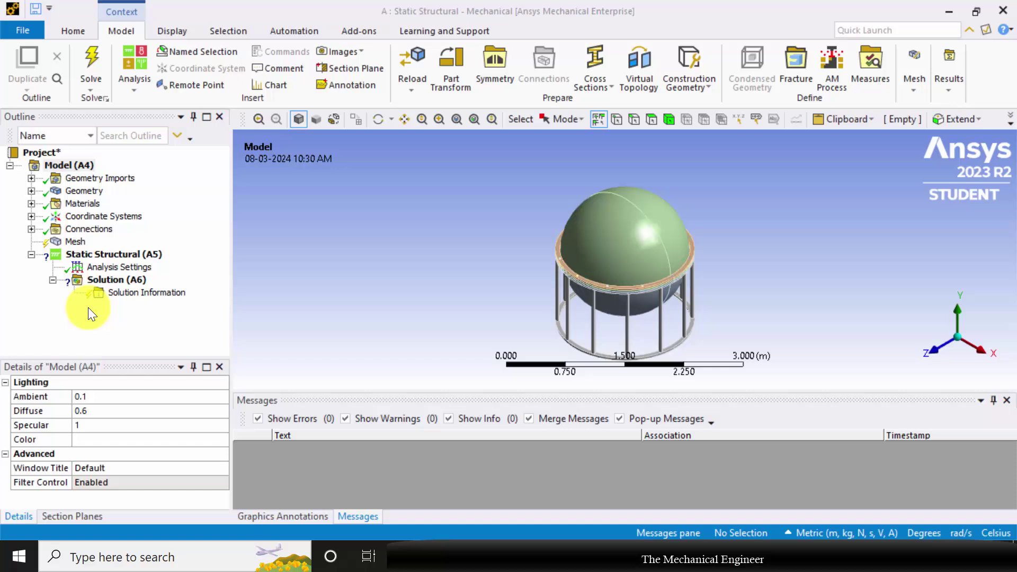
{"action": "left_click", "coordinate": [31, 229]}
{"action": "left_click", "coordinate": [53, 242]}
Inspect Contact Region 20, then collapse the Contacts list
{"action": "scroll", "coordinate": [120, 201], "scroll_direction": "down", "scroll_amount": 5}
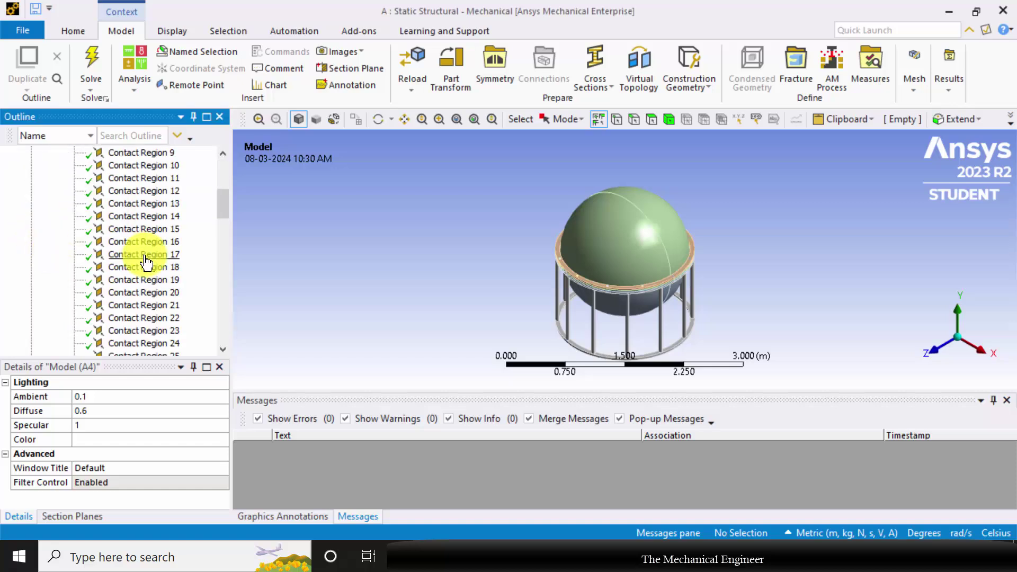
{"action": "scroll", "coordinate": [144, 261], "scroll_direction": "down", "scroll_amount": 10}
{"action": "scroll", "coordinate": [156, 285], "scroll_direction": "up", "scroll_amount": 9}
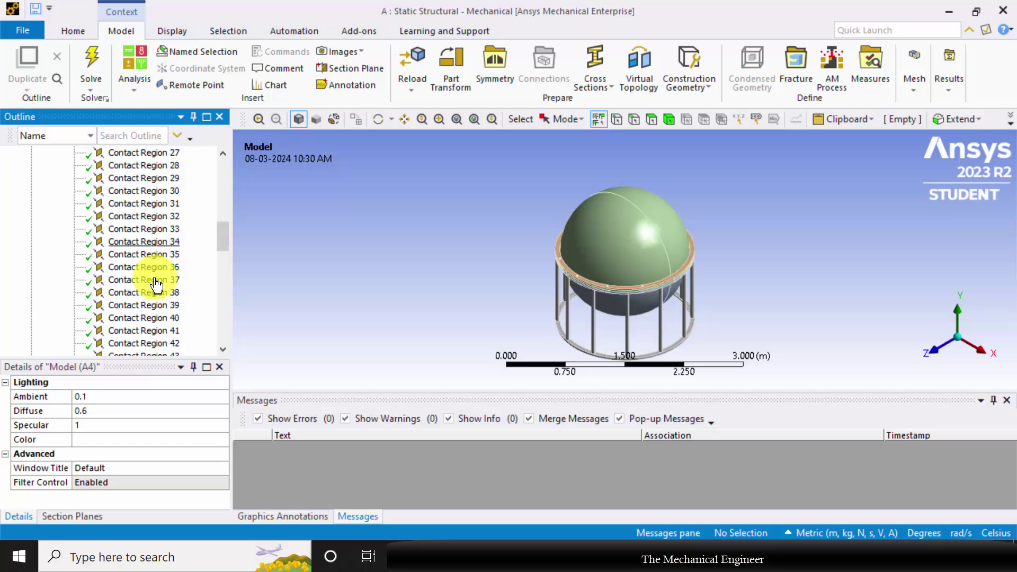
{"action": "left_click", "coordinate": [130, 256]}
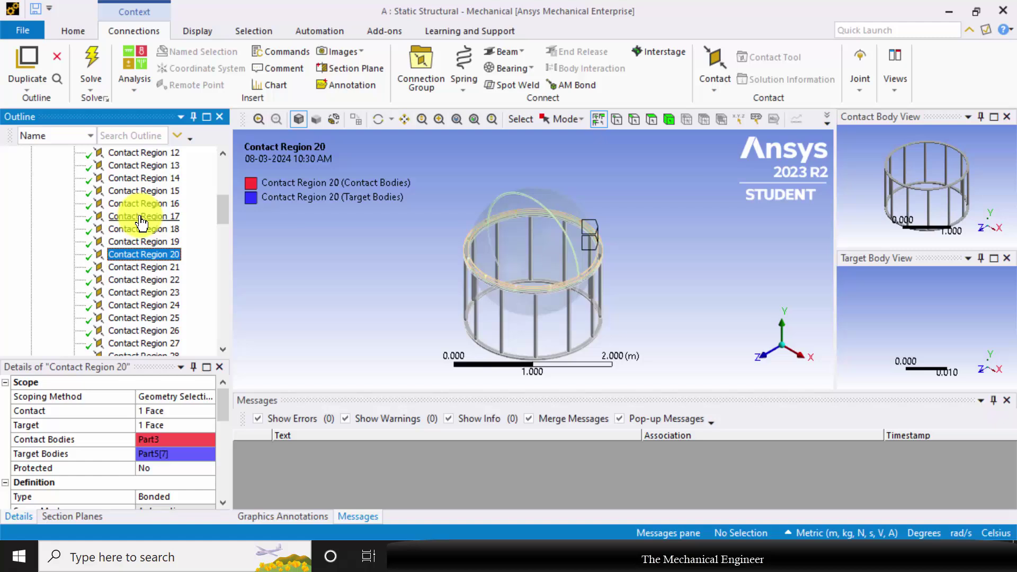
{"action": "scroll", "coordinate": [138, 196], "scroll_direction": "up", "scroll_amount": 5}
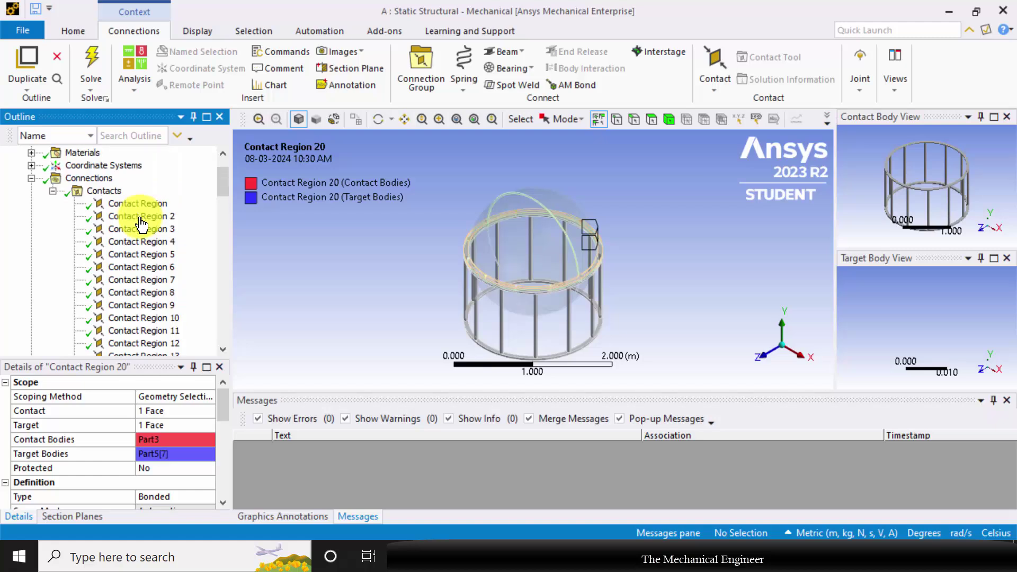
{"action": "left_click", "coordinate": [53, 192]}
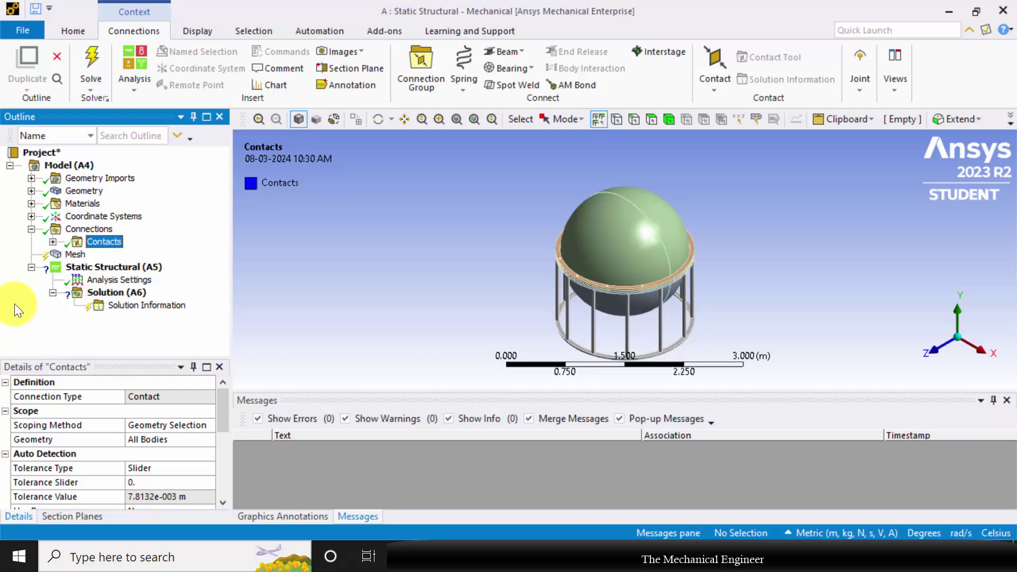
Generate the default mesh across all 28 tank parts and orbit the view to inspect it
{"action": "left_click", "coordinate": [72, 255]}
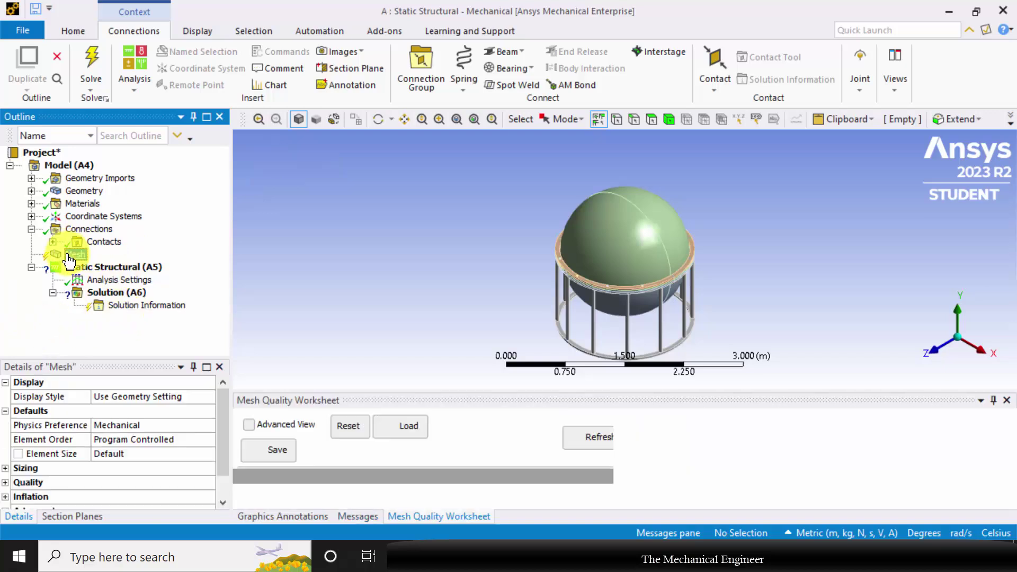
{"action": "right_click", "coordinate": [72, 255]}
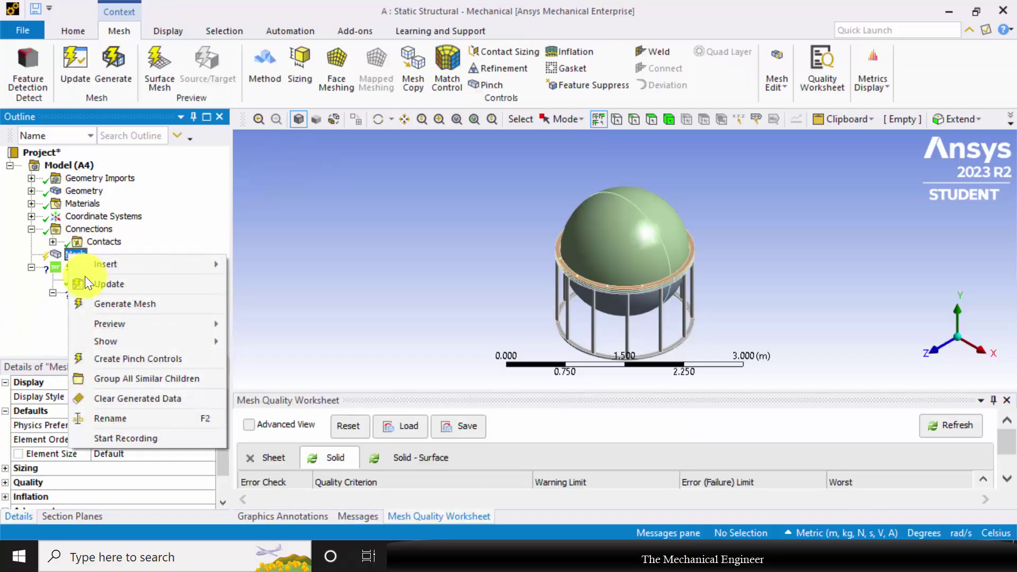
{"action": "left_click", "coordinate": [119, 307]}
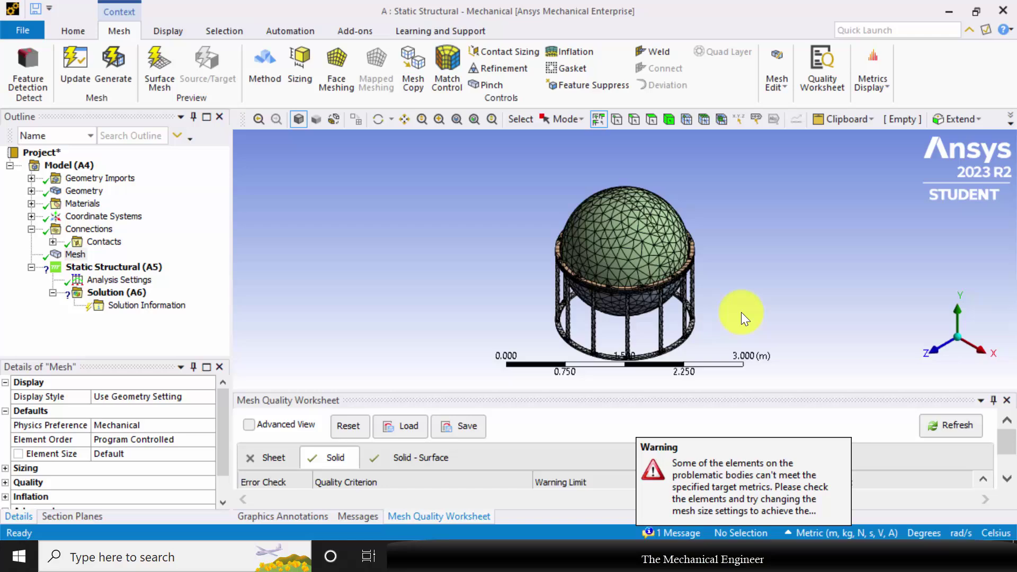
{"action": "middle_click_drag", "start_coordinate": [717, 313], "coordinate": [678, 284]}
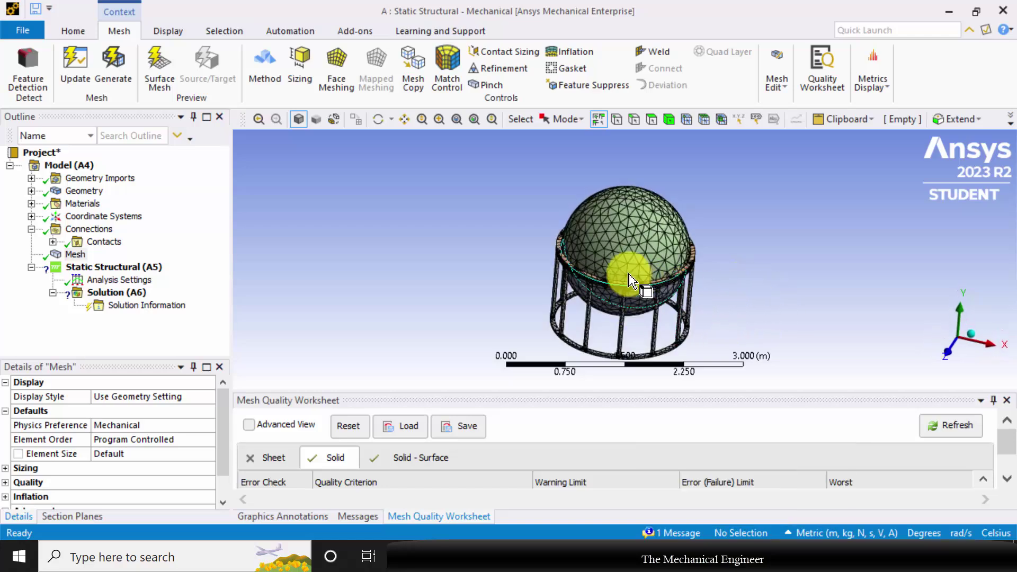
Slice the dome with a section plane and orbit to view the tank's hollow interior
{"action": "left_click", "coordinate": [125, 275]}
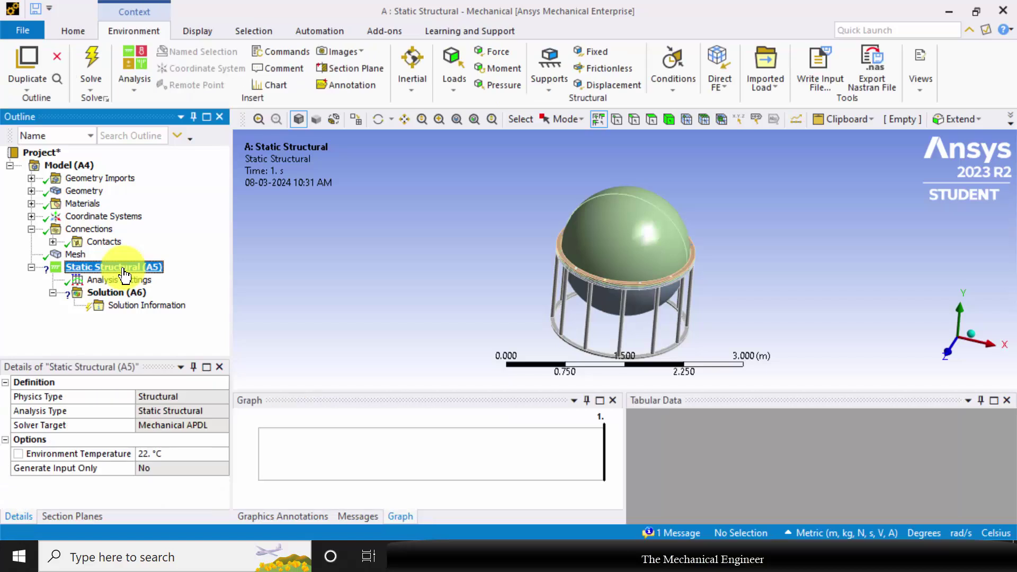
{"action": "left_click", "coordinate": [345, 72]}
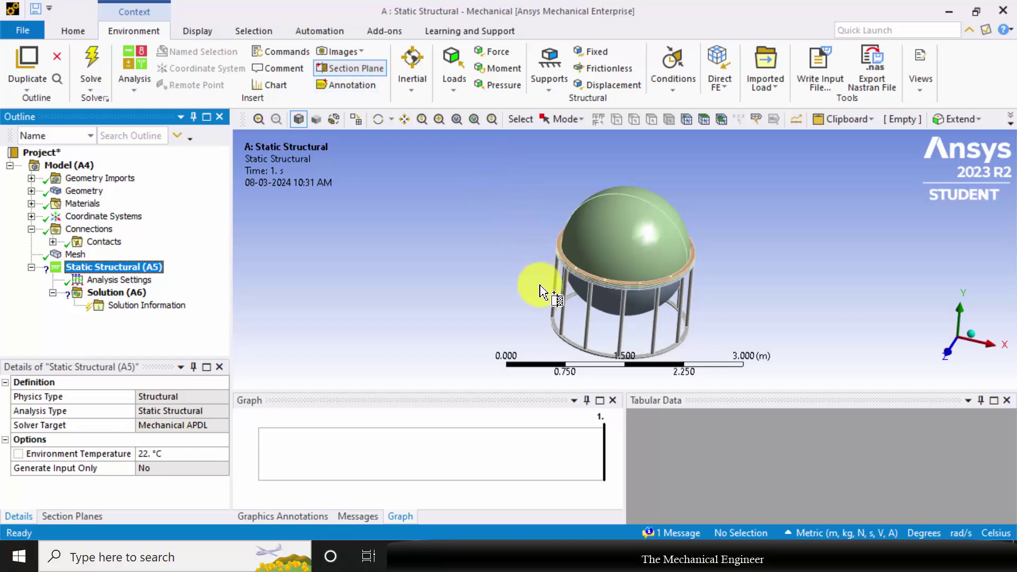
{"action": "left_click_drag", "start_coordinate": [541, 292], "coordinate": [608, 186]}
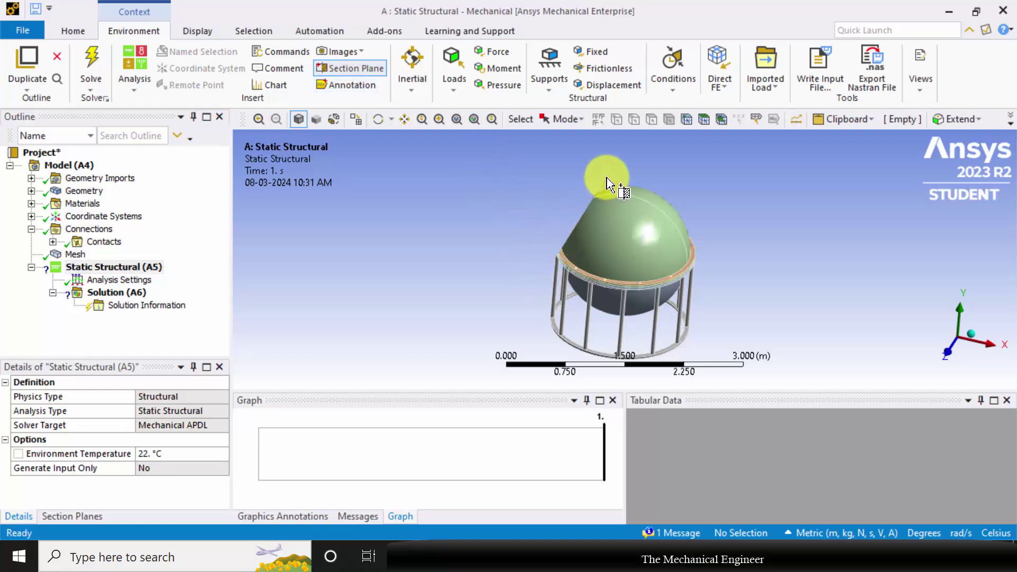
{"action": "middle_click_drag", "start_coordinate": [502, 252], "coordinate": [695, 234]}
{"action": "middle_click_drag", "start_coordinate": [769, 273], "coordinate": [595, 284]}
{"action": "left_click", "coordinate": [122, 269]}
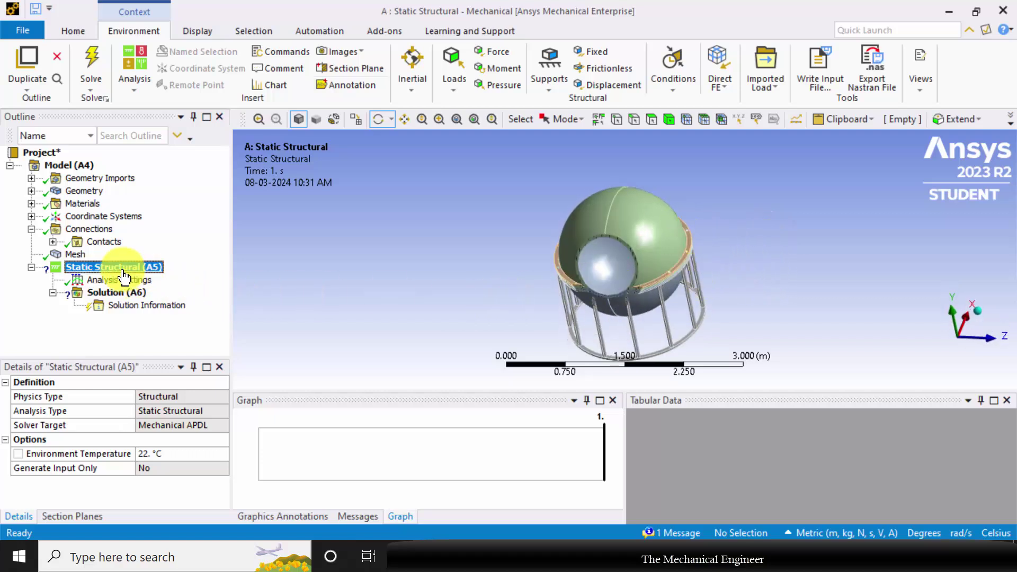
Insert a Pressure load and select the four inner faces of the sphere
{"action": "right_click", "coordinate": [123, 271]}
{"action": "mouse_move", "coordinate": [269, 280]}
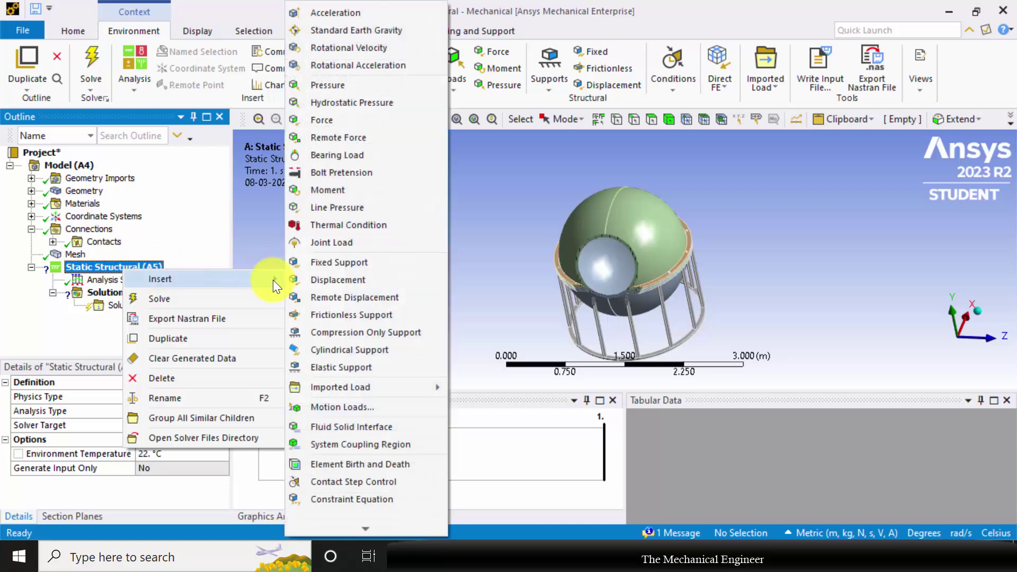
{"action": "left_click", "coordinate": [342, 84]}
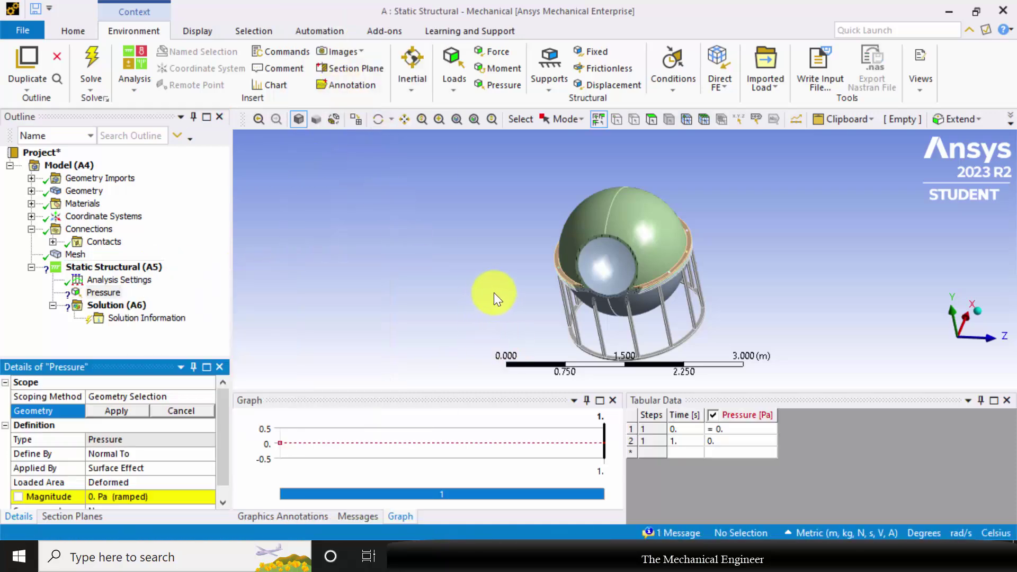
{"action": "middle_click_drag", "start_coordinate": [493, 293], "coordinate": [676, 268]}
{"action": "left_click", "coordinate": [601, 272]}
{"action": "left_click", "coordinate": [661, 241], "text": "ctrl"}
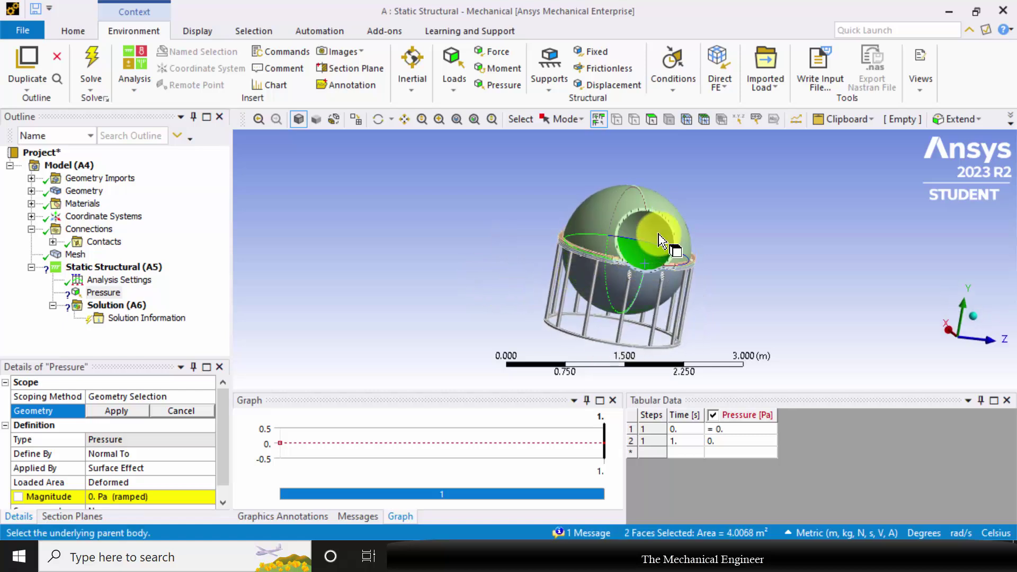
{"action": "middle_click_drag", "start_coordinate": [747, 245], "coordinate": [615, 229]}
{"action": "left_click", "coordinate": [613, 229], "text": "ctrl"}
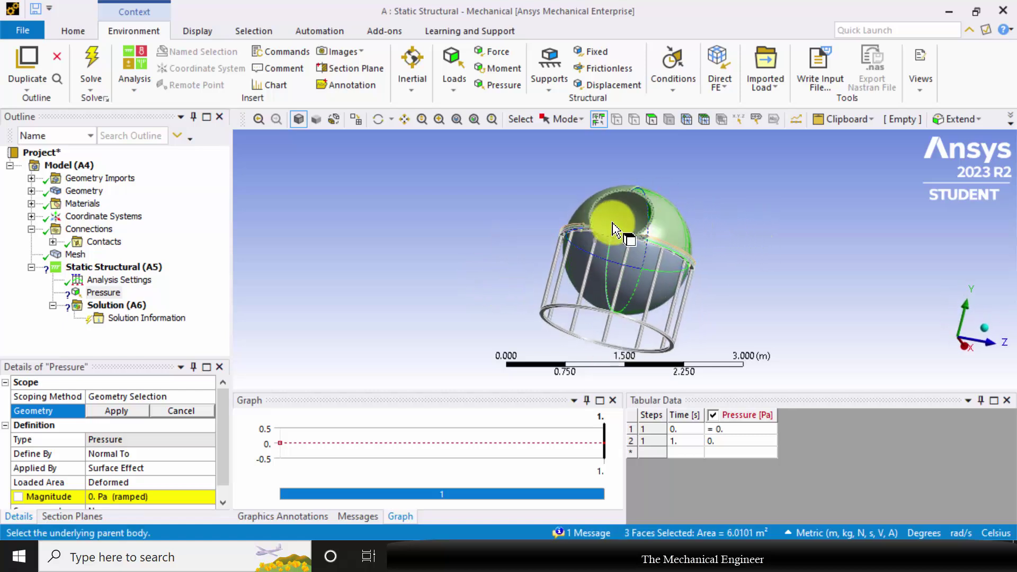
{"action": "left_click", "coordinate": [613, 229], "text": "ctrl"}
{"action": "middle_click_drag", "start_coordinate": [497, 224], "coordinate": [585, 279]}
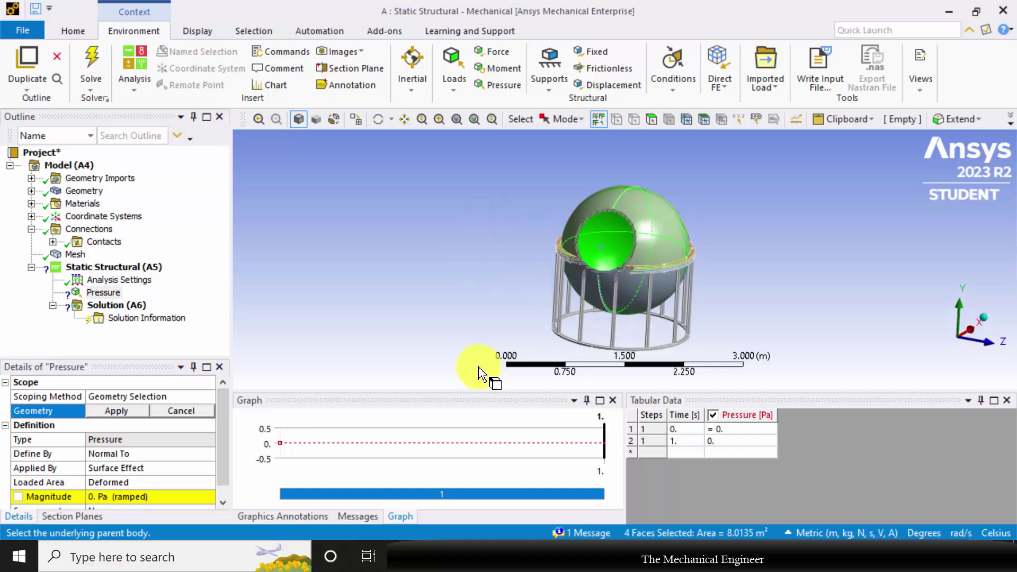
Apply the four faces to the pressure and set its magnitude to 2e+005 Pa
{"action": "left_click", "coordinate": [131, 410]}
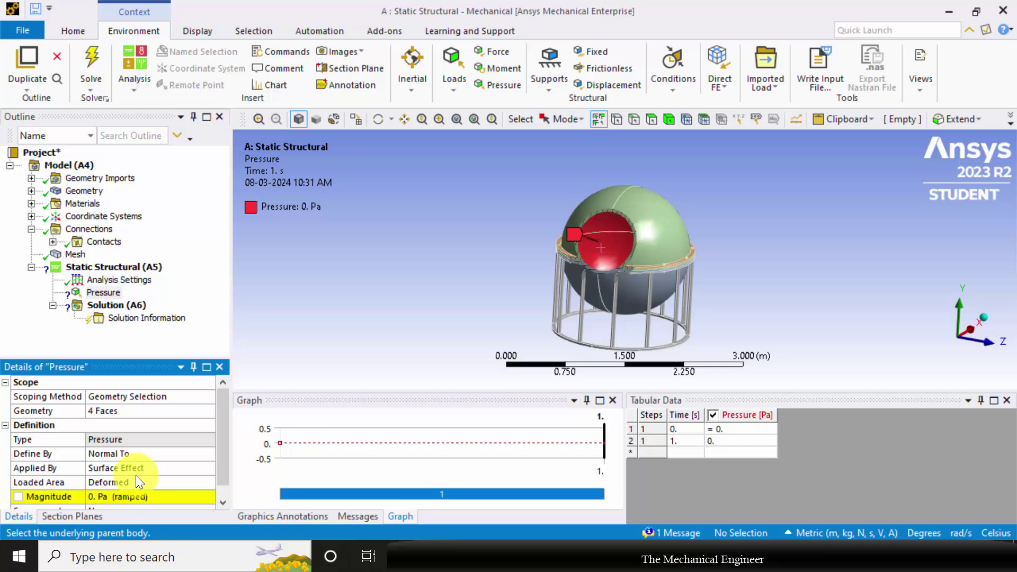
{"action": "scroll", "coordinate": [145, 451], "scroll_direction": "down", "scroll_amount": 1}
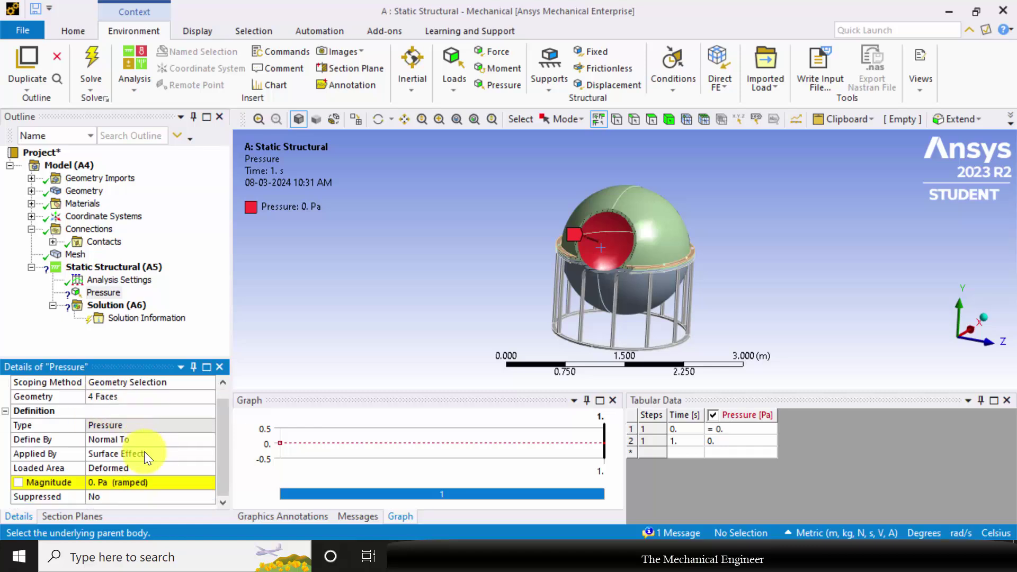
{"action": "left_click", "coordinate": [127, 481]}
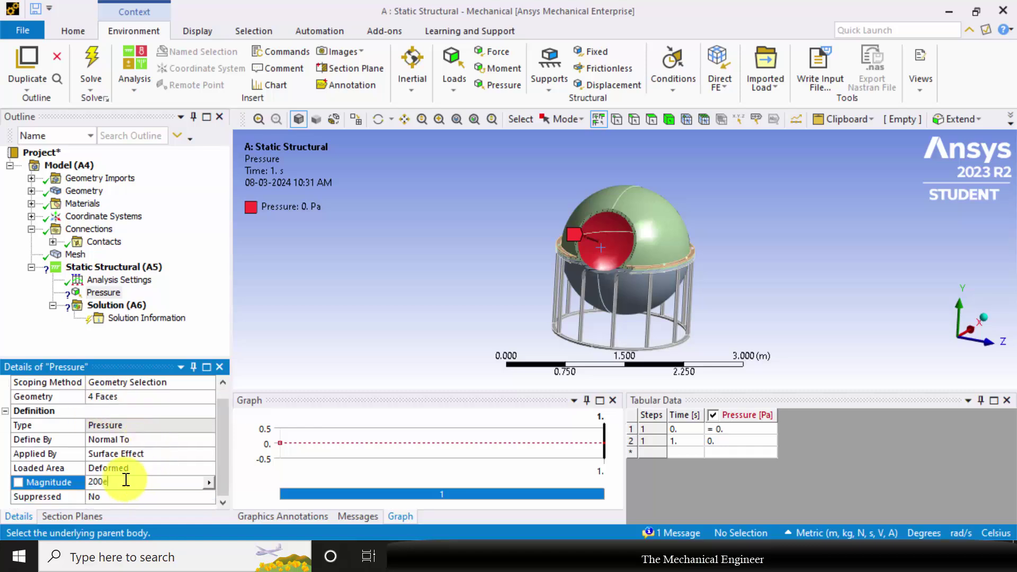
{"action": "key", "text": "Return"}
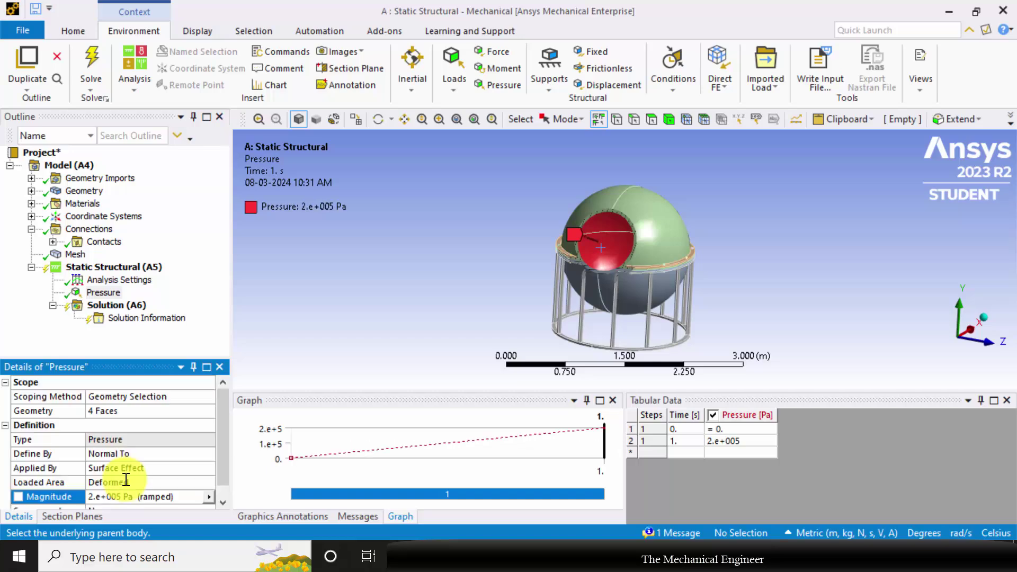
Add a Fixed Support on the outer ring face at the base of the tank
{"action": "left_click", "coordinate": [112, 268]}
{"action": "right_click", "coordinate": [116, 272]}
{"action": "mouse_move", "coordinate": [202, 274]}
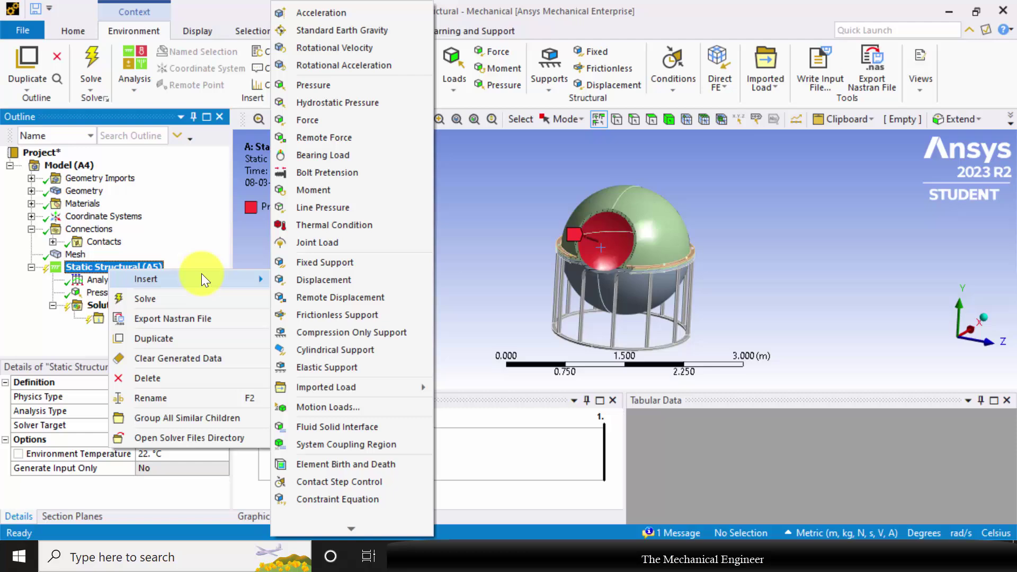
{"action": "left_click", "coordinate": [337, 265]}
{"action": "middle_click_drag", "start_coordinate": [652, 331], "coordinate": [656, 266]}
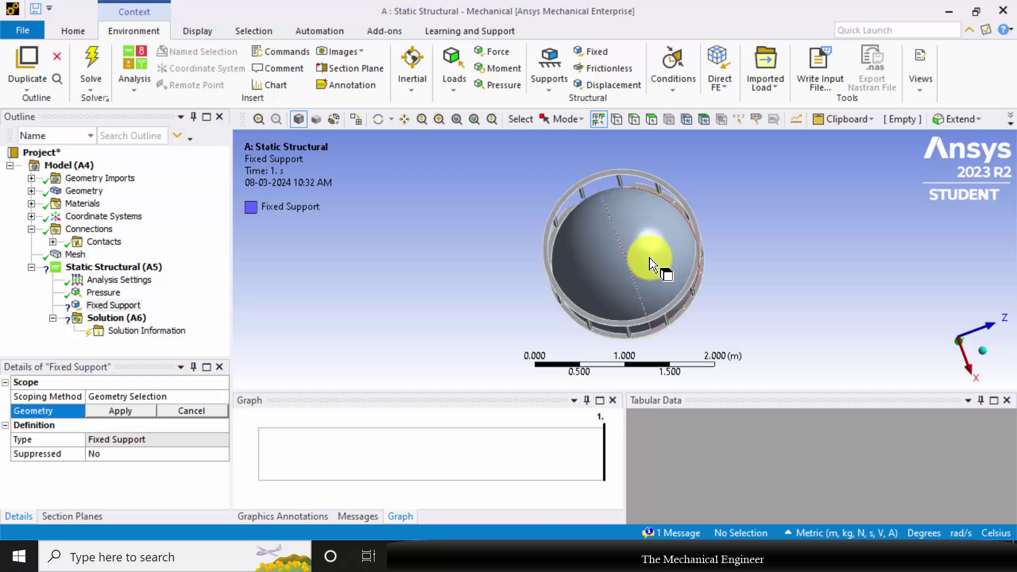
{"action": "scroll", "coordinate": [670, 205], "scroll_direction": "up", "scroll_amount": 5}
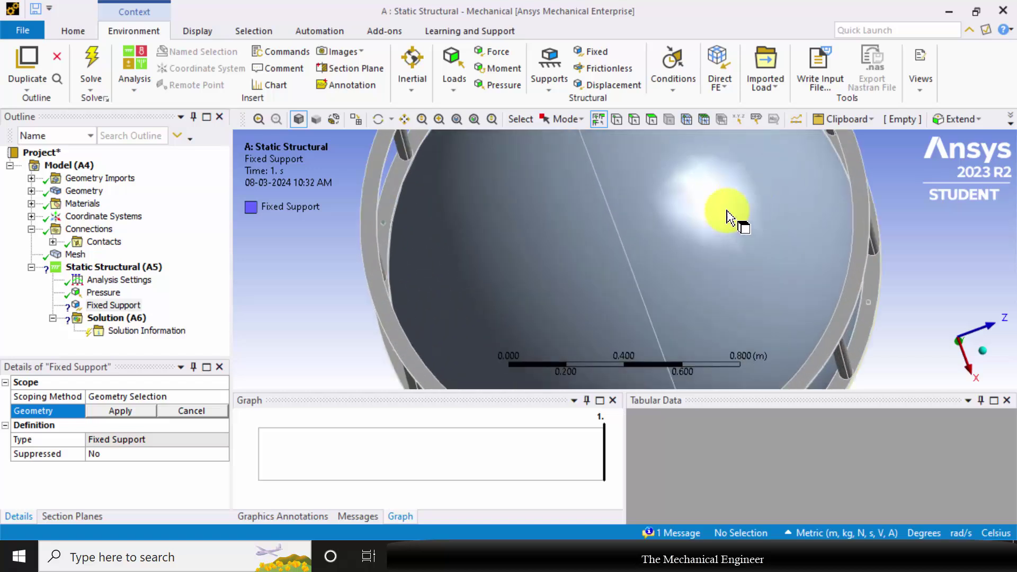
{"action": "left_click", "coordinate": [867, 230]}
{"action": "scroll", "coordinate": [872, 280], "scroll_direction": "down", "scroll_amount": 3}
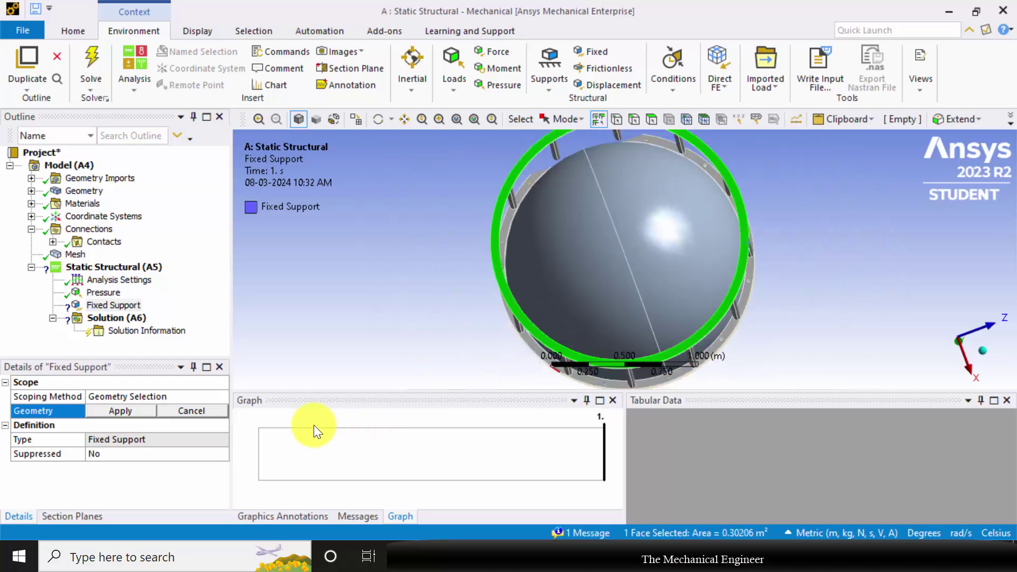
{"action": "left_click", "coordinate": [126, 411]}
{"action": "middle_click_drag", "start_coordinate": [468, 213], "coordinate": [388, 239]}
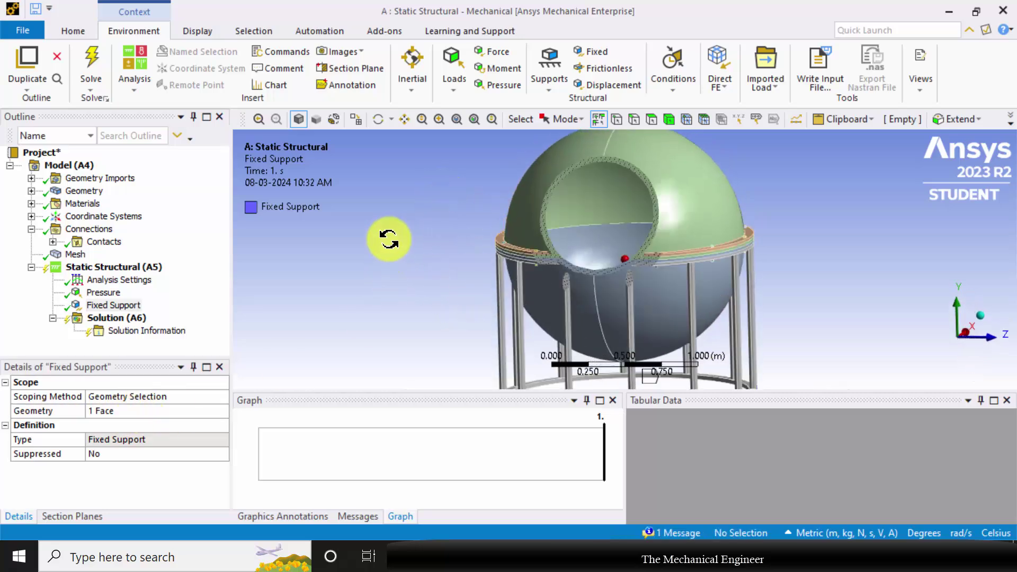
Add an Equivalent (von-Mises) Stress result to the Solution
{"action": "right_click", "coordinate": [96, 318]}
{"action": "mouse_move", "coordinate": [202, 335]}
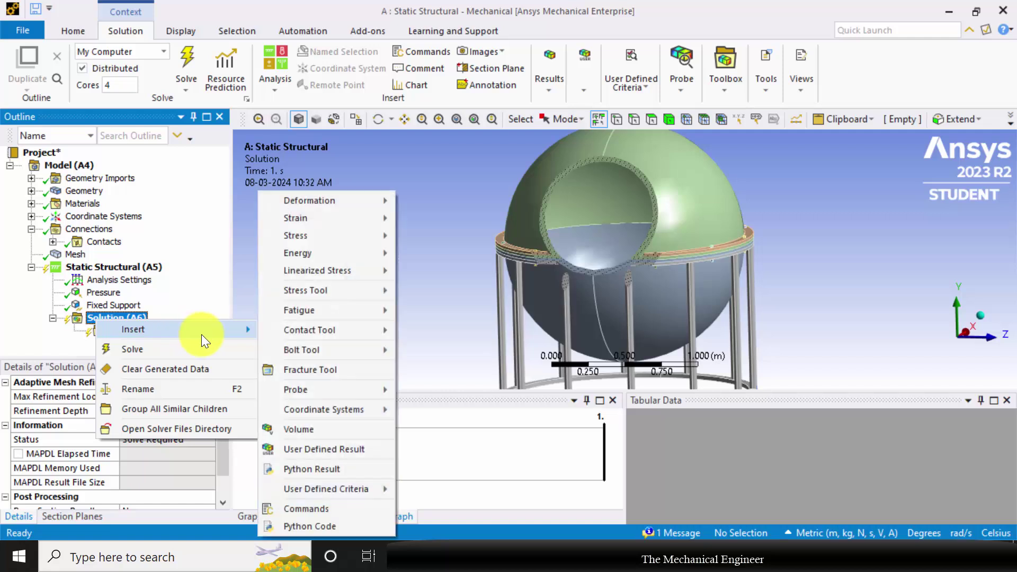
{"action": "mouse_move", "coordinate": [338, 235]}
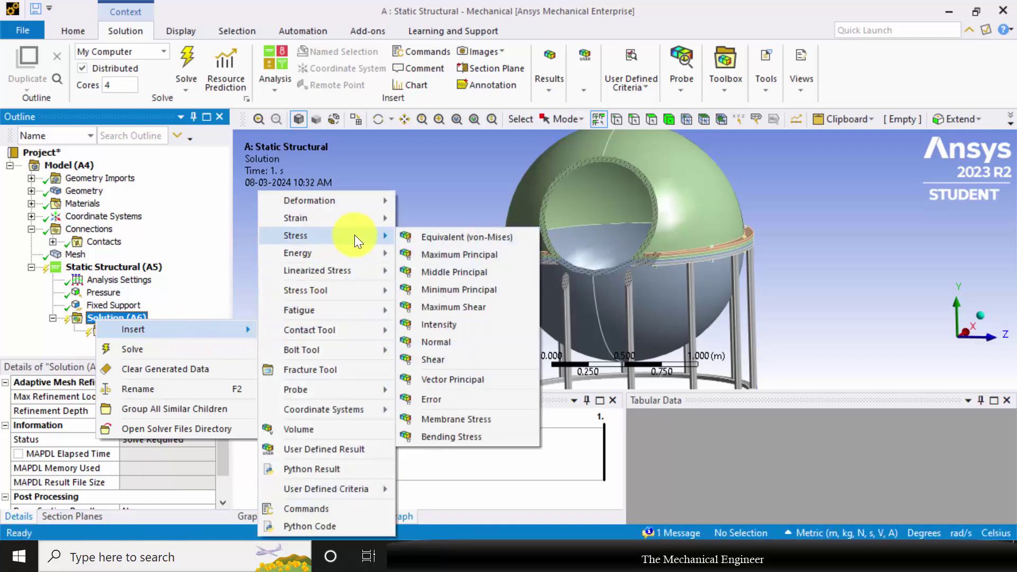
{"action": "left_click", "coordinate": [429, 237]}
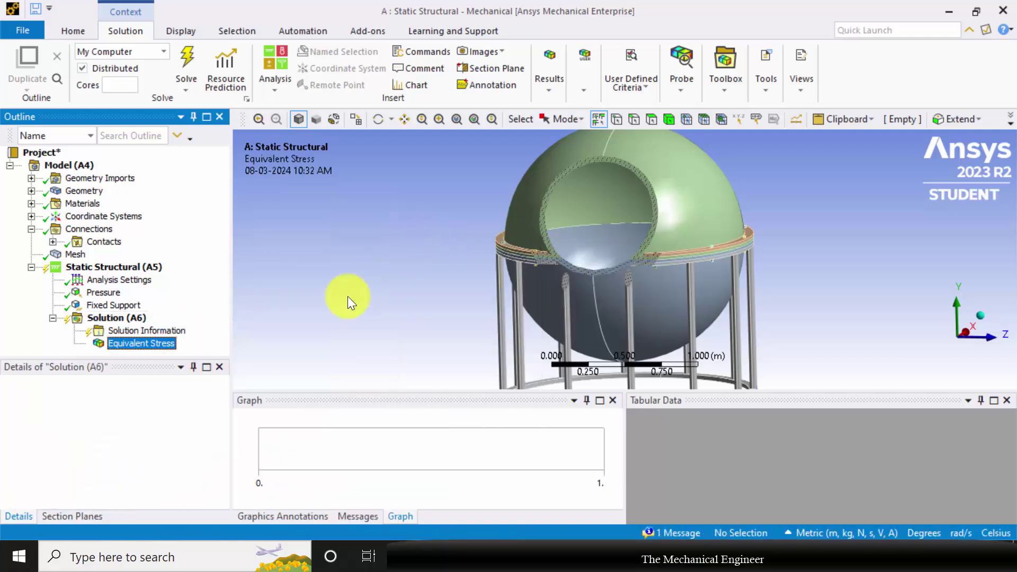
Add a Total Deformation result to the Solution
{"action": "right_click", "coordinate": [127, 318]}
{"action": "mouse_move", "coordinate": [232, 328]}
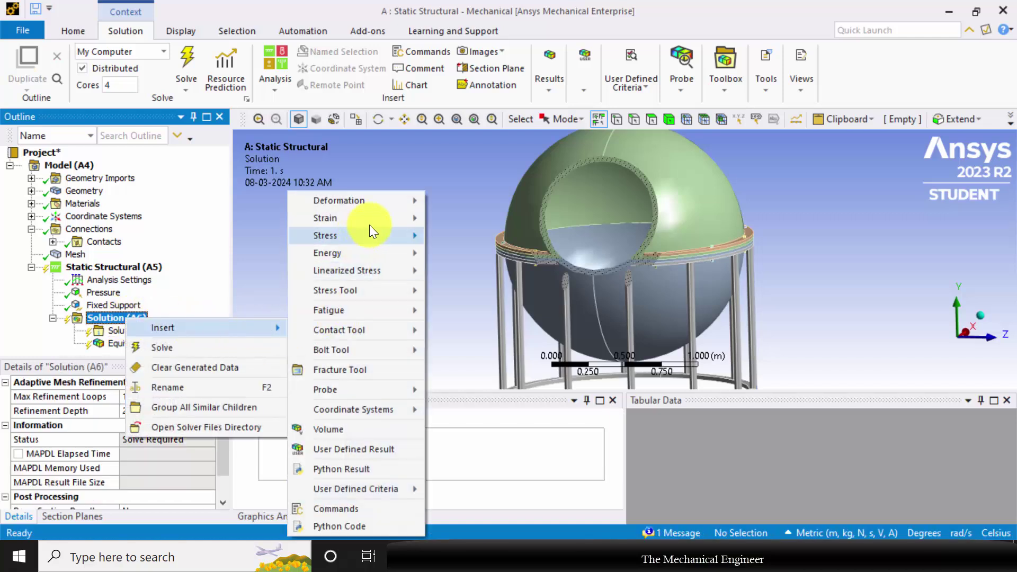
{"action": "mouse_move", "coordinate": [393, 201]}
{"action": "left_click", "coordinate": [460, 202]}
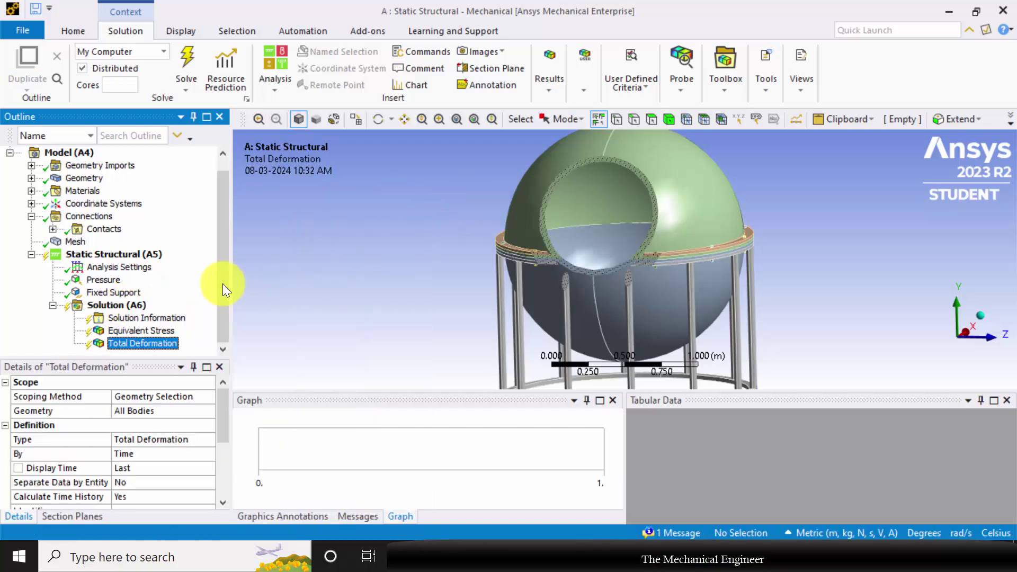
Add a Stress Tool result for Max Equivalent Stress
{"action": "right_click", "coordinate": [127, 305]}
{"action": "mouse_move", "coordinate": [256, 316]}
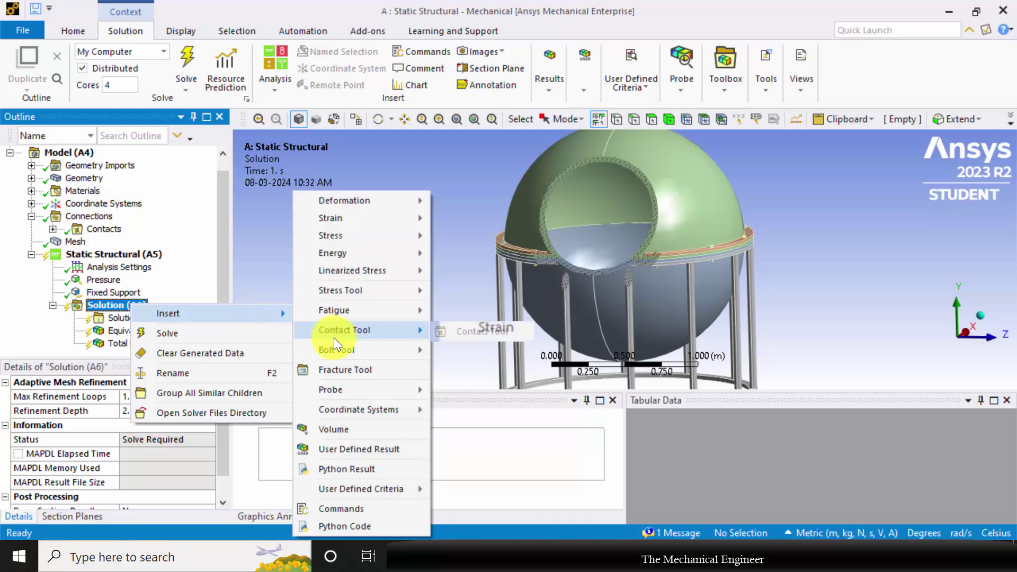
{"action": "mouse_move", "coordinate": [398, 294]}
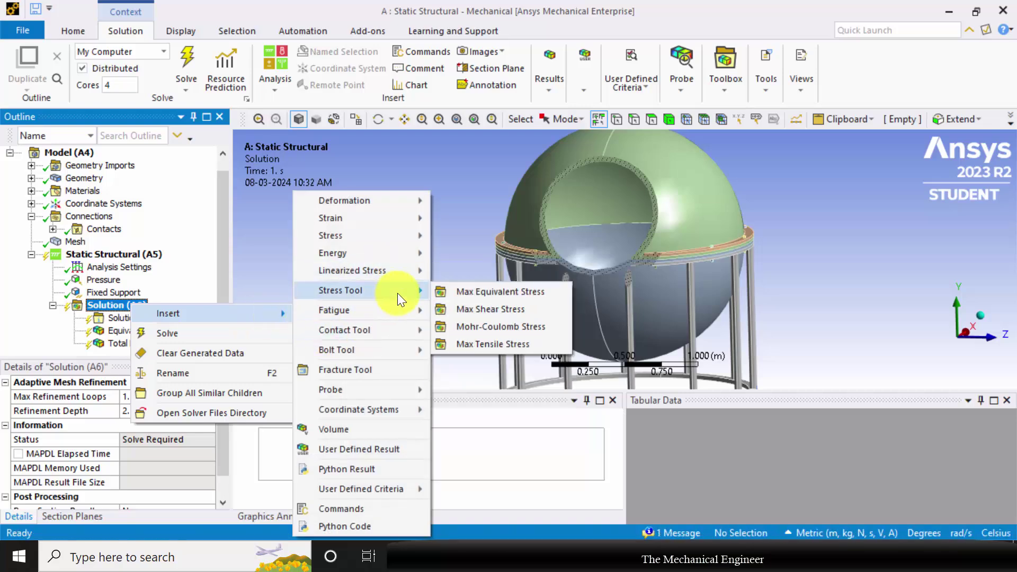
{"action": "left_click", "coordinate": [468, 291]}
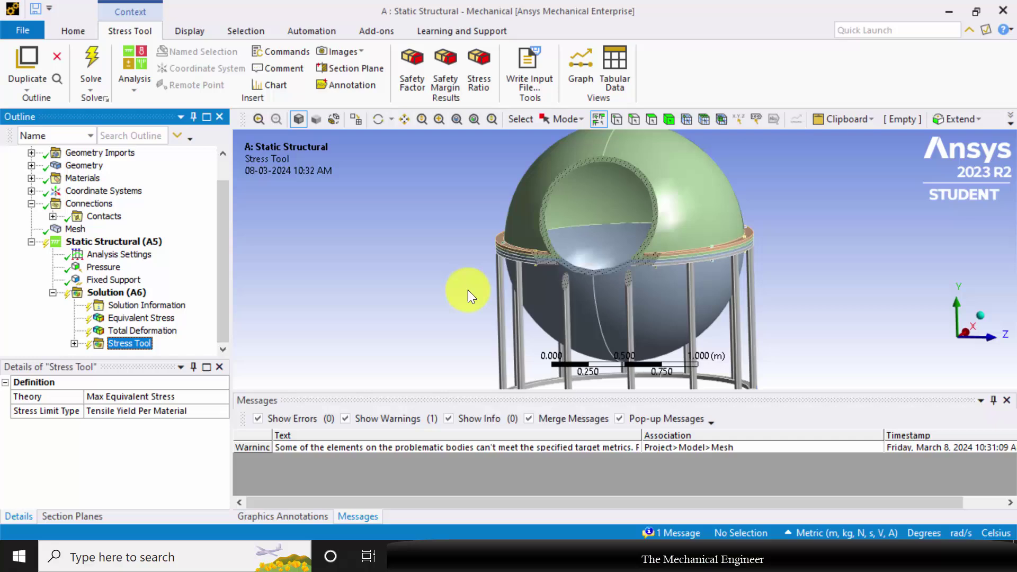
{"action": "scroll", "coordinate": [478, 294], "scroll_direction": "up", "scroll_amount": 2}
{"action": "scroll", "coordinate": [481, 294], "scroll_direction": "down", "scroll_amount": 4}
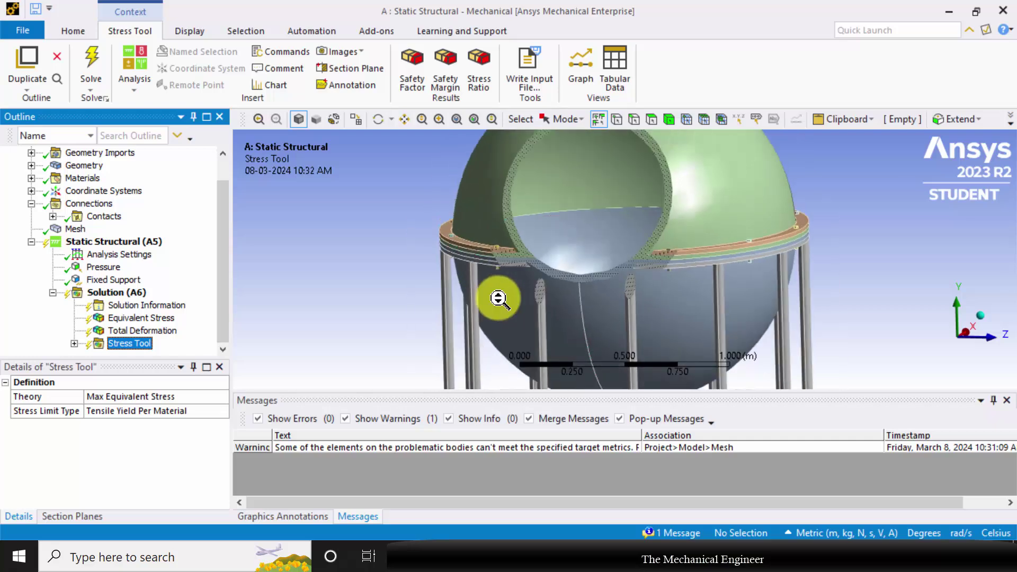
{"action": "right_click", "coordinate": [114, 292]}
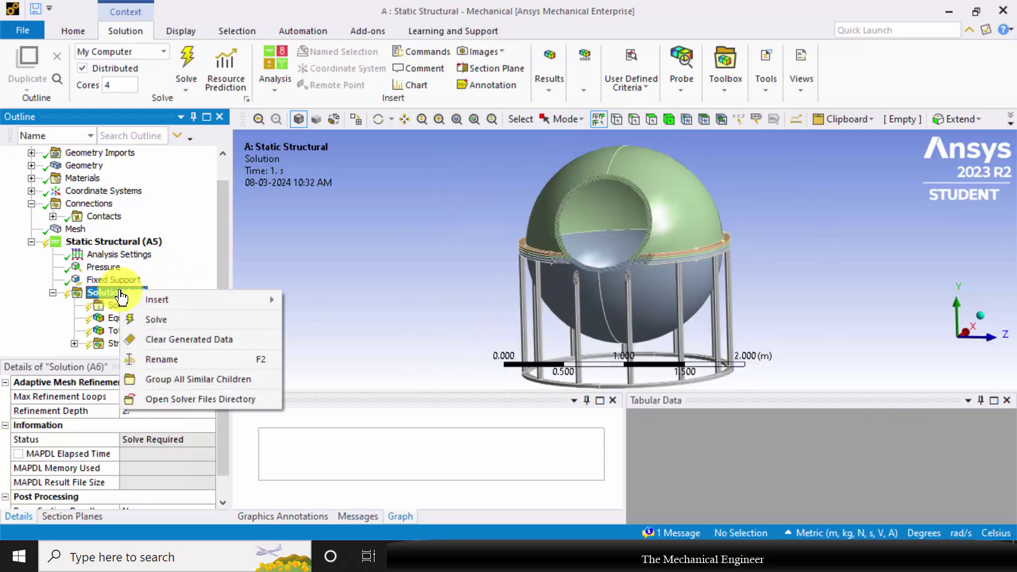
Solve the analysis and display the Equivalent Stress contour, 4.0734 to 7.4782e6 Pa
{"action": "left_click", "coordinate": [288, 303]}
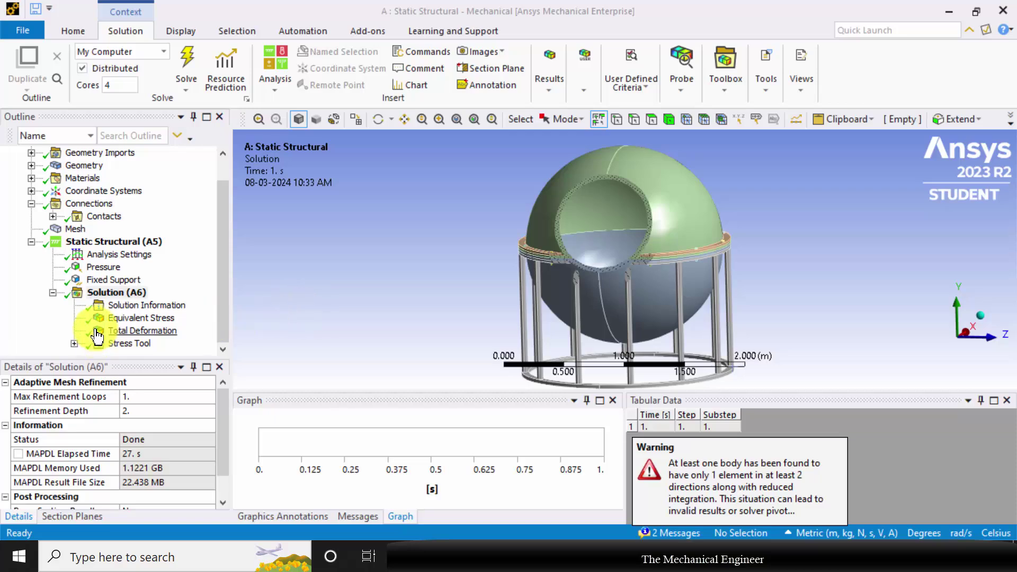
{"action": "left_click", "coordinate": [141, 317]}
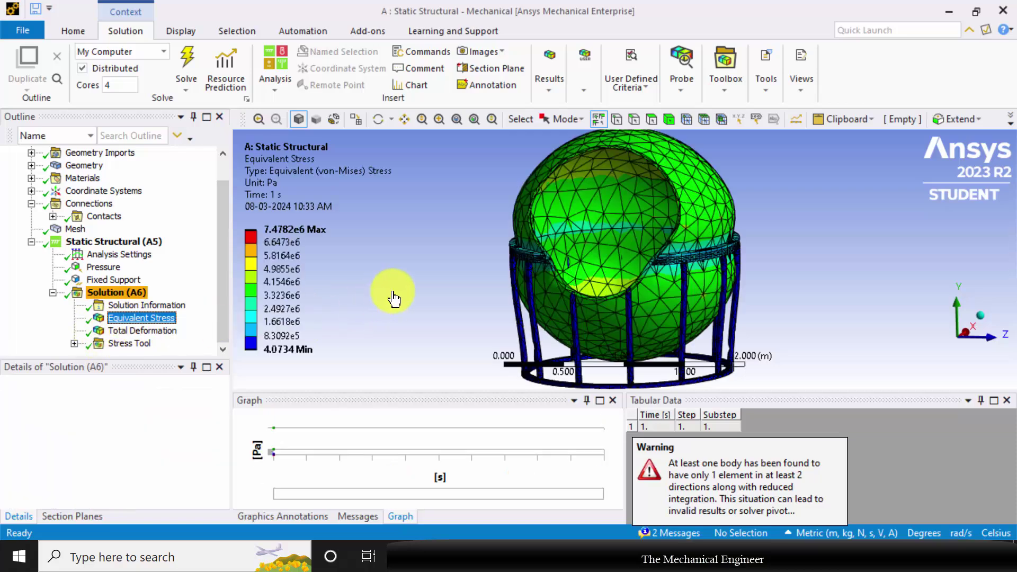
Remove the section plane, orbit the full tank, and animate the Equivalent Stress result
{"action": "left_click", "coordinate": [343, 69]}
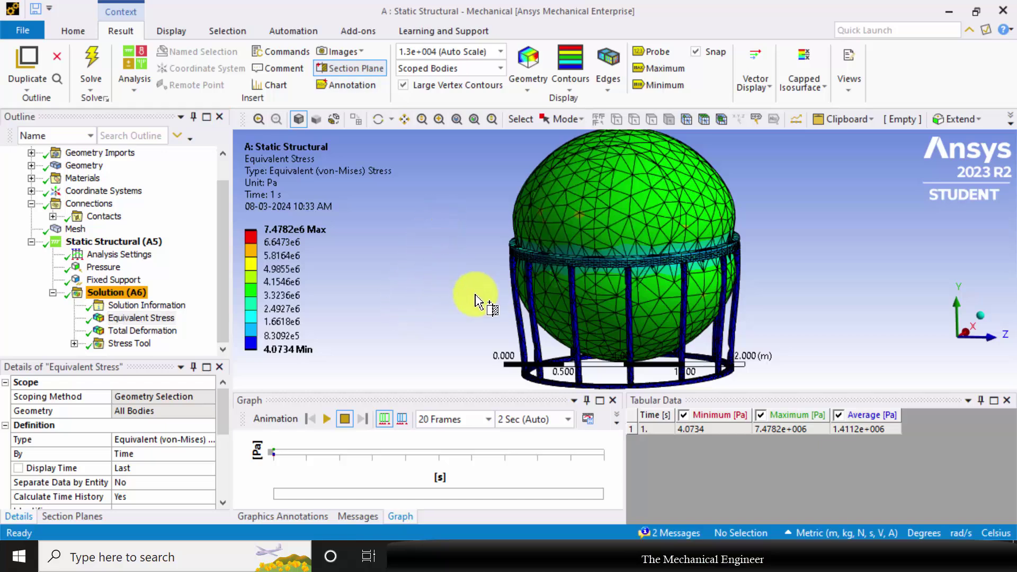
{"action": "key", "text": "F4"}
{"action": "left_click_drag", "start_coordinate": [470, 291], "coordinate": [633, 321]}
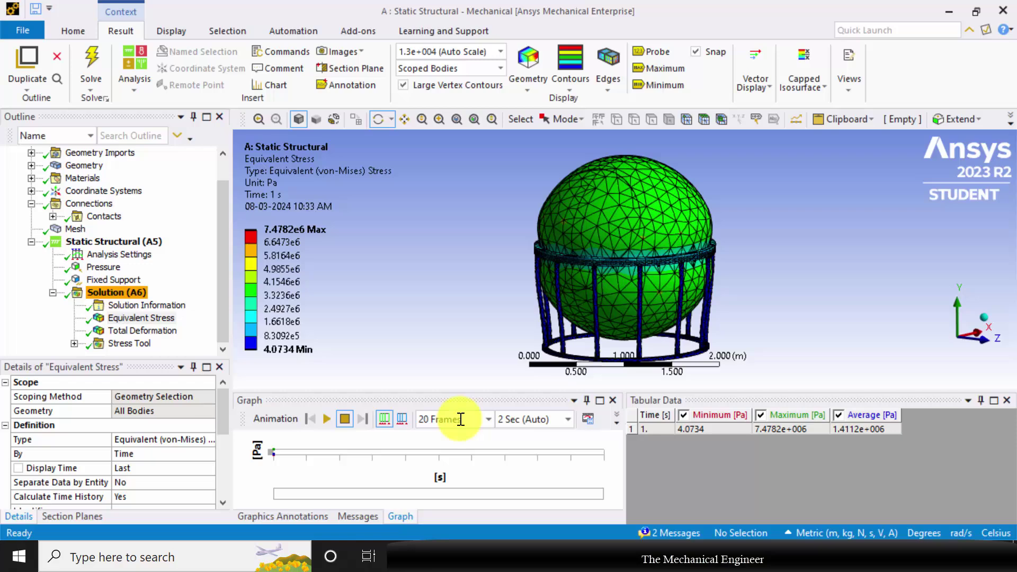
{"action": "left_click", "coordinate": [329, 420]}
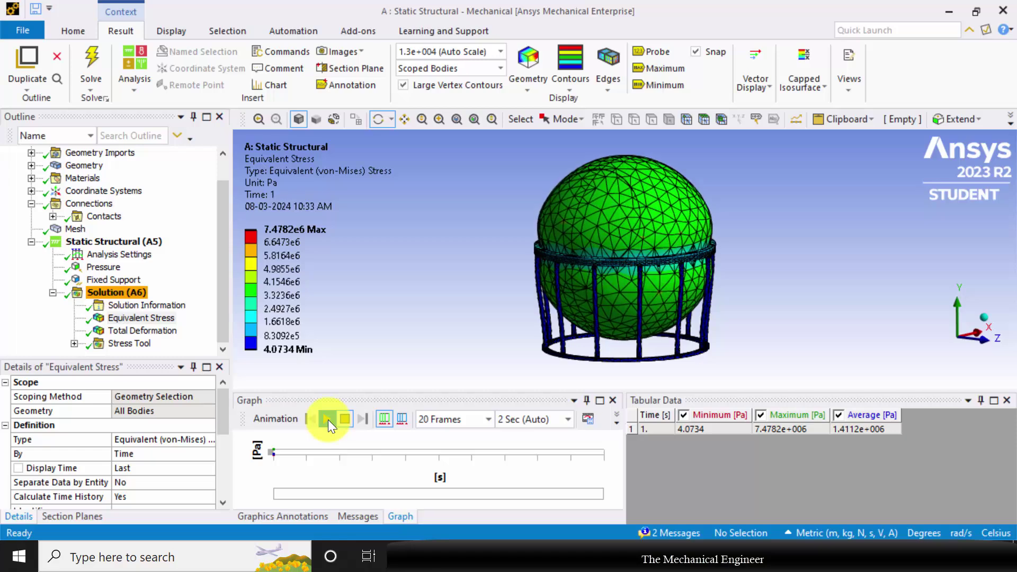
Animate the Total Deformation result (max 1.2602e-5 m), then display the Stress Tool result
{"action": "left_click", "coordinate": [140, 330]}
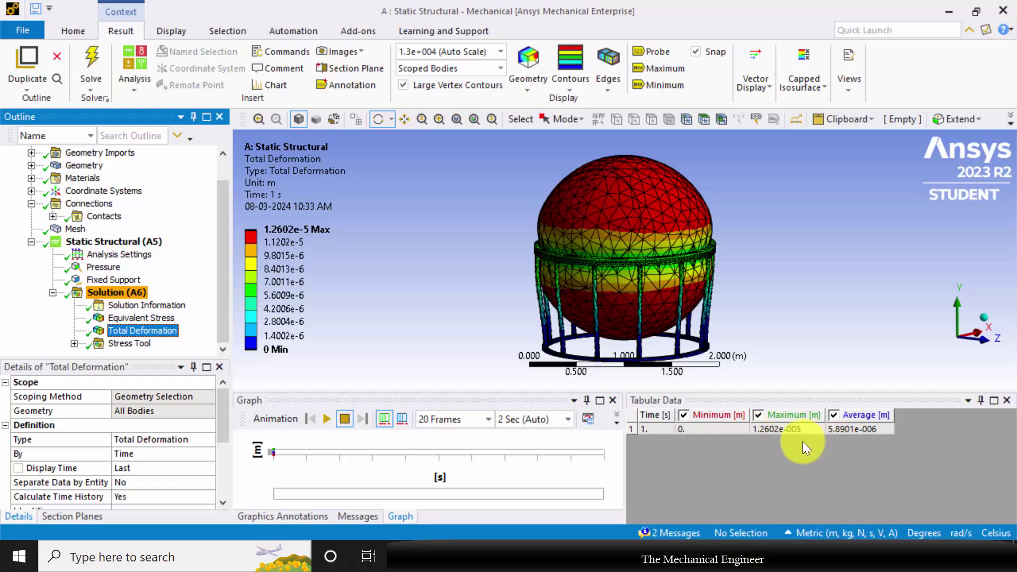
{"action": "left_click", "coordinate": [326, 423]}
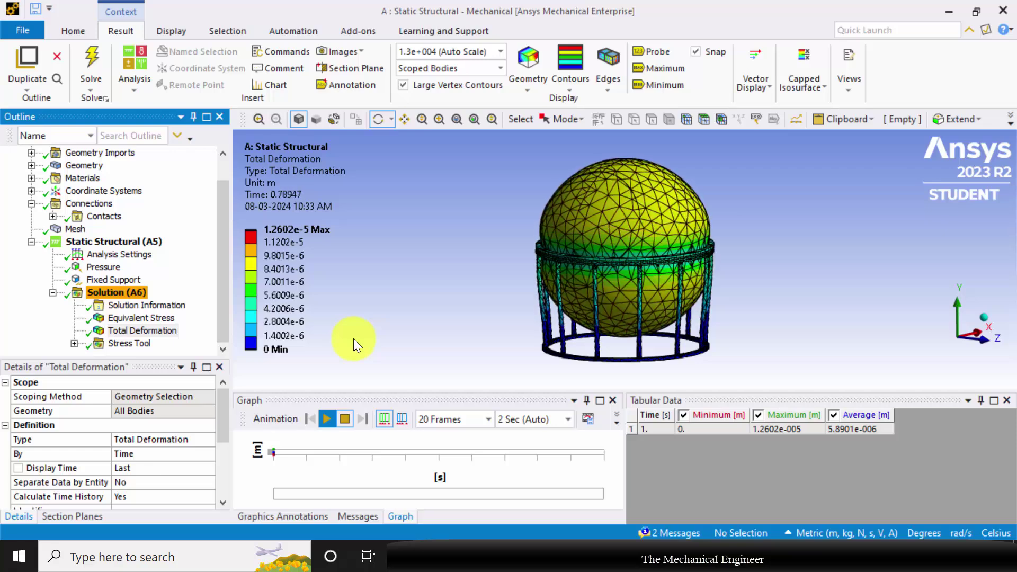
{"action": "left_click", "coordinate": [129, 344]}
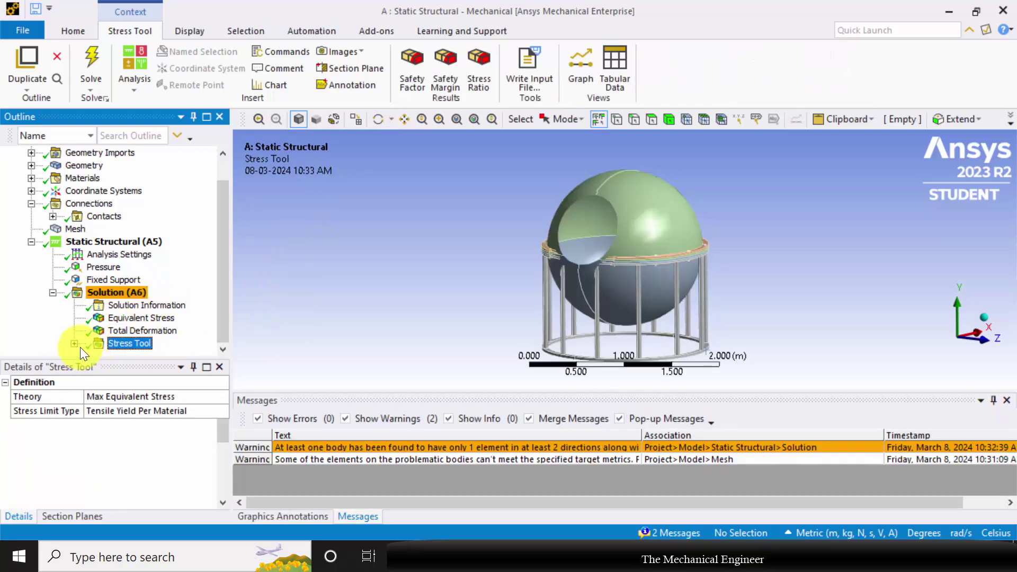
Display the Stress Tool's Safety Factor result, uniform 15 across the tank, and briefly animate it
{"action": "left_click", "coordinate": [75, 344]}
{"action": "left_click", "coordinate": [154, 344]}
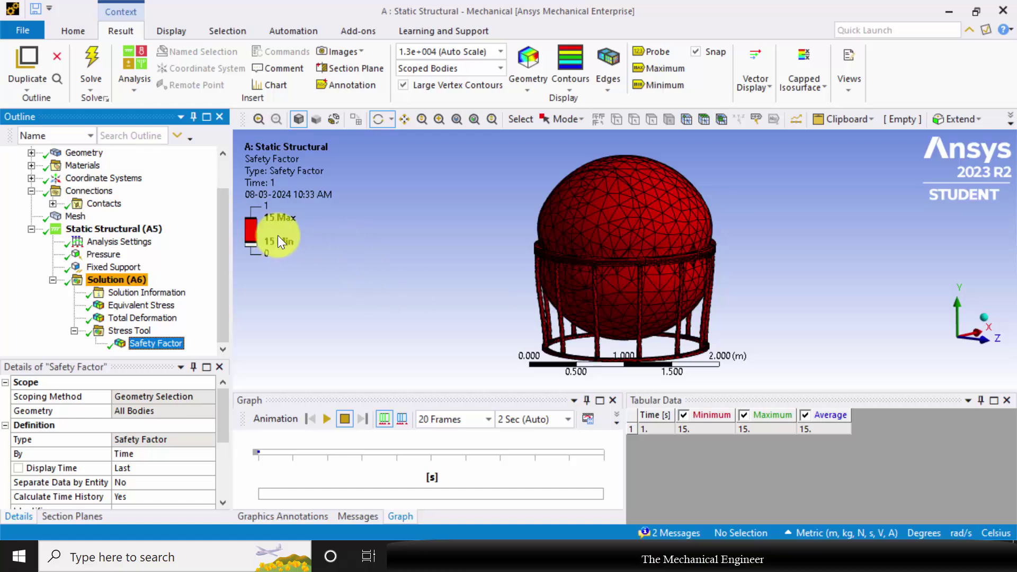
{"action": "left_click", "coordinate": [328, 422]}
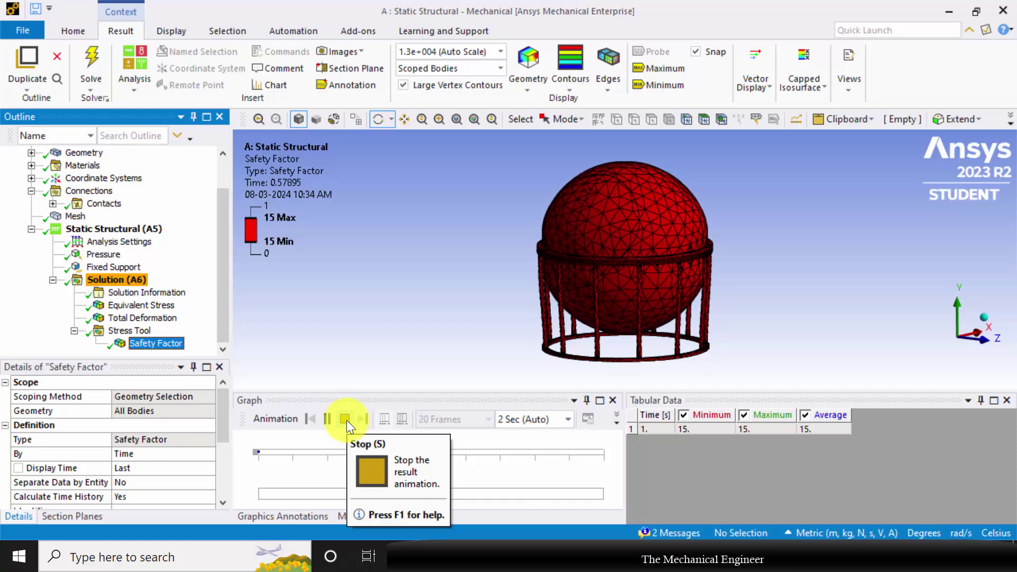
{"action": "left_click", "coordinate": [345, 419]}
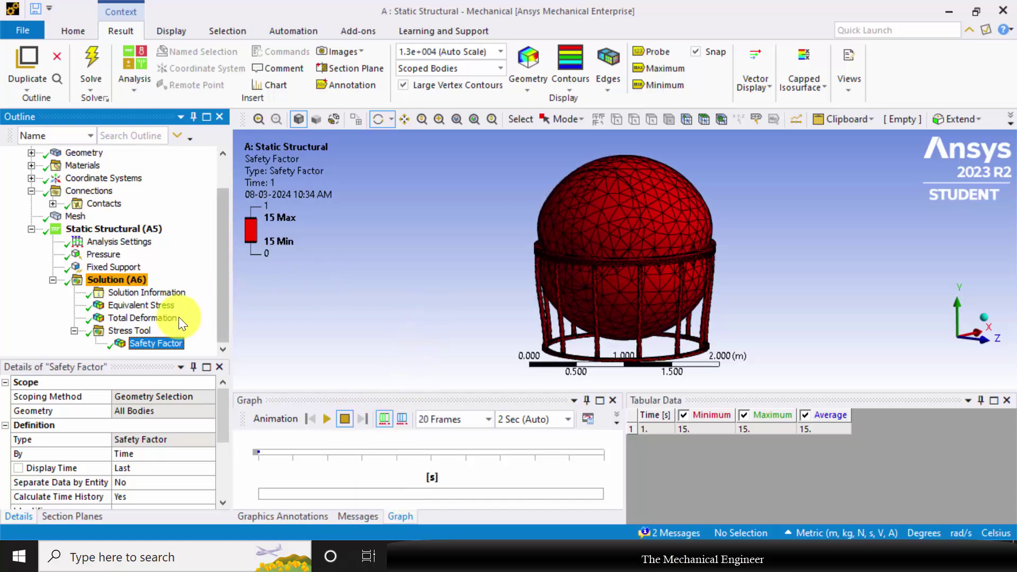
Export the Equivalent Stress plot as a PNG image named 'pressure vessel' in Documents
{"action": "left_click", "coordinate": [140, 305]}
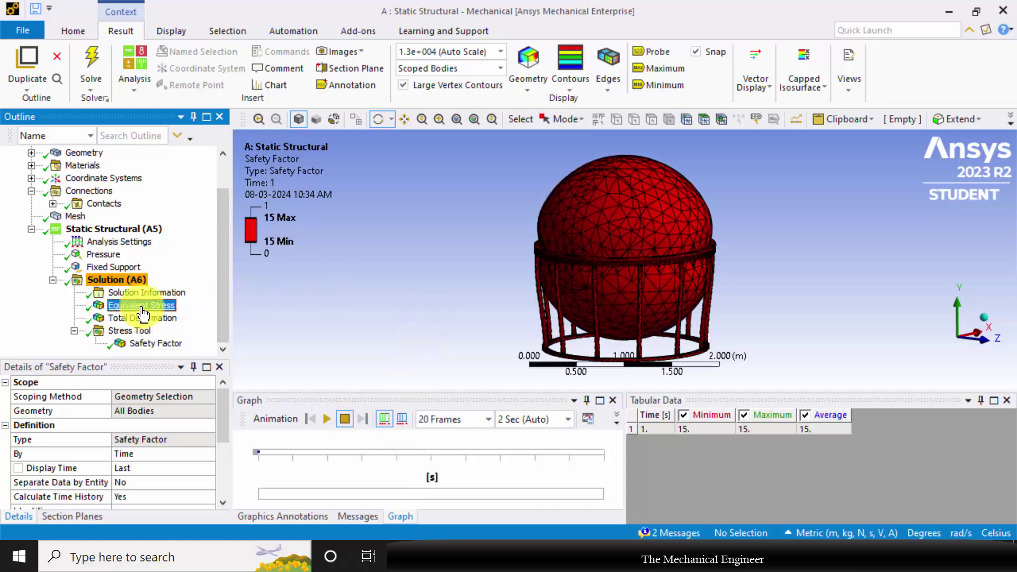
{"action": "left_click", "coordinate": [341, 52]}
{"action": "left_click", "coordinate": [398, 140]}
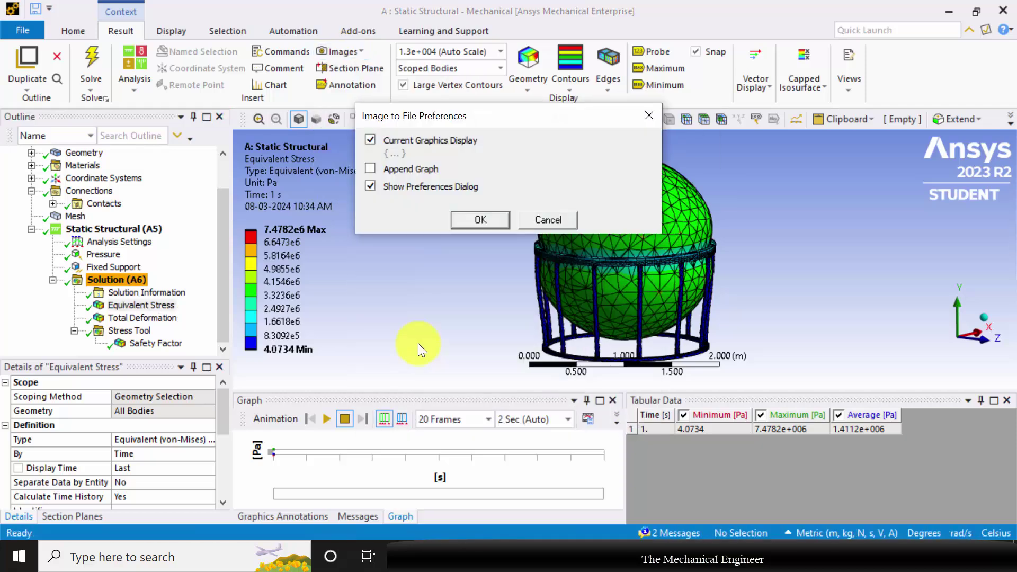
{"action": "key", "text": "Return"}
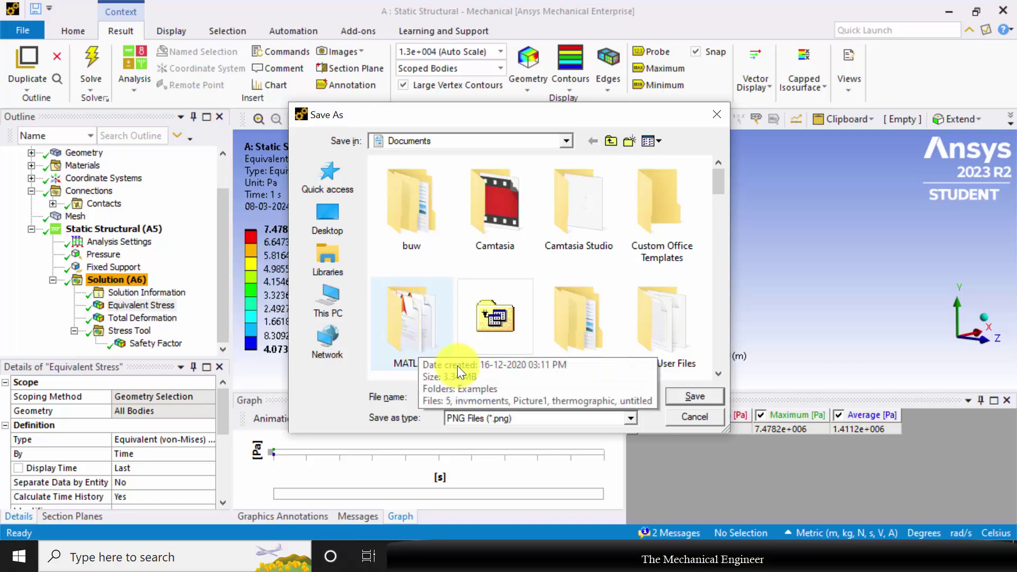
{"action": "type", "text": "pr"}
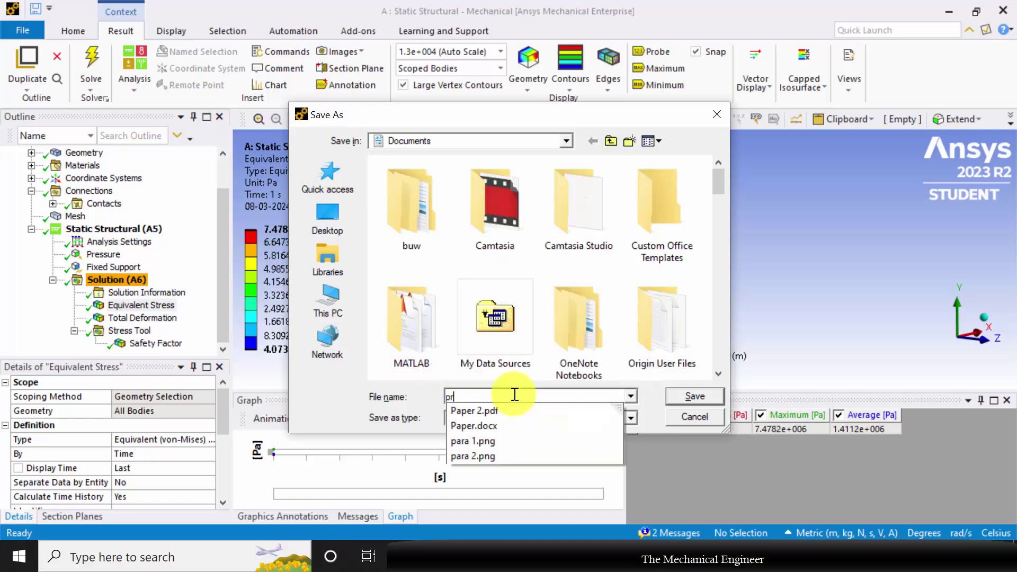
{"action": "type", "text": "essur"}
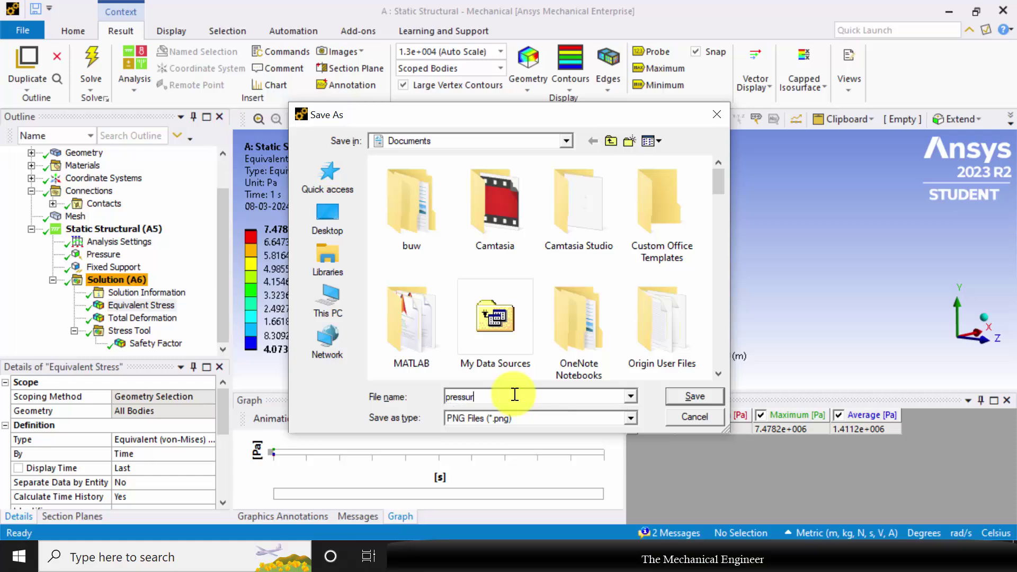
{"action": "type", "text": "e vessel"}
{"action": "key", "text": "Return"}
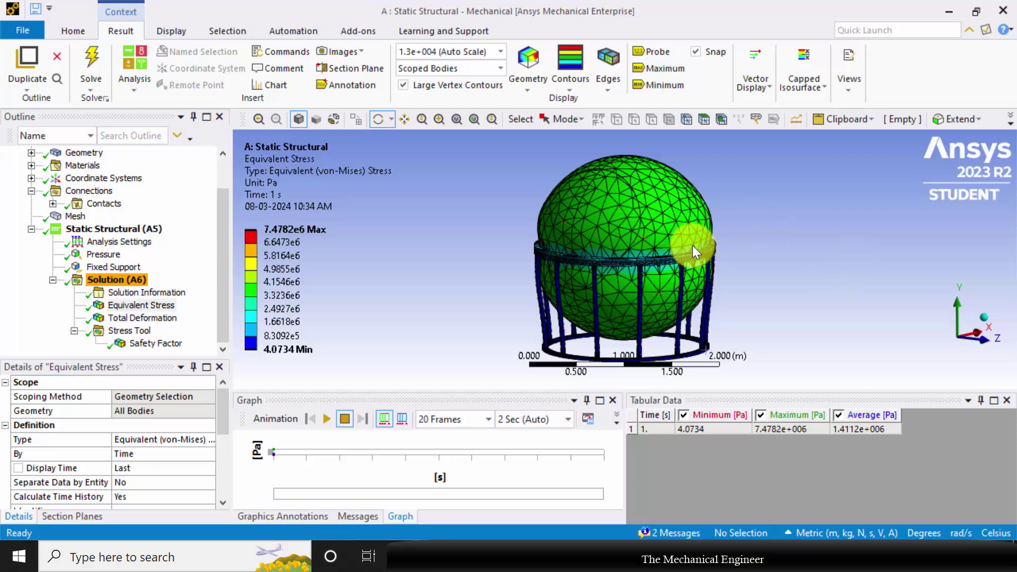
Reorient the tank and show the Total Deformation plot again, peaking at 1.2602e-5 m
{"action": "left_click_drag", "start_coordinate": [692, 246], "coordinate": [702, 208]}
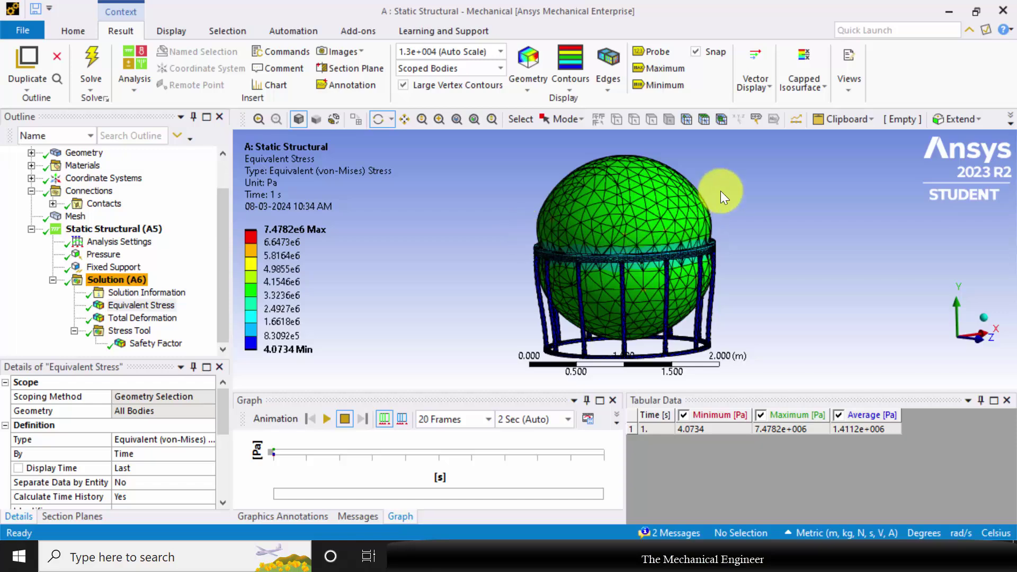
{"action": "left_click_drag", "start_coordinate": [721, 190], "coordinate": [732, 214]}
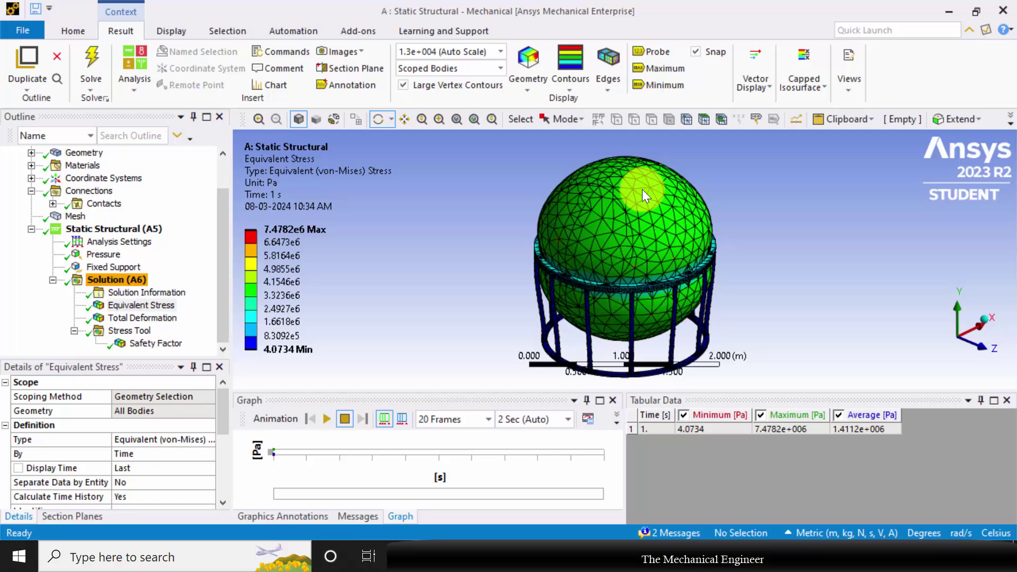
{"action": "left_click", "coordinate": [151, 305]}
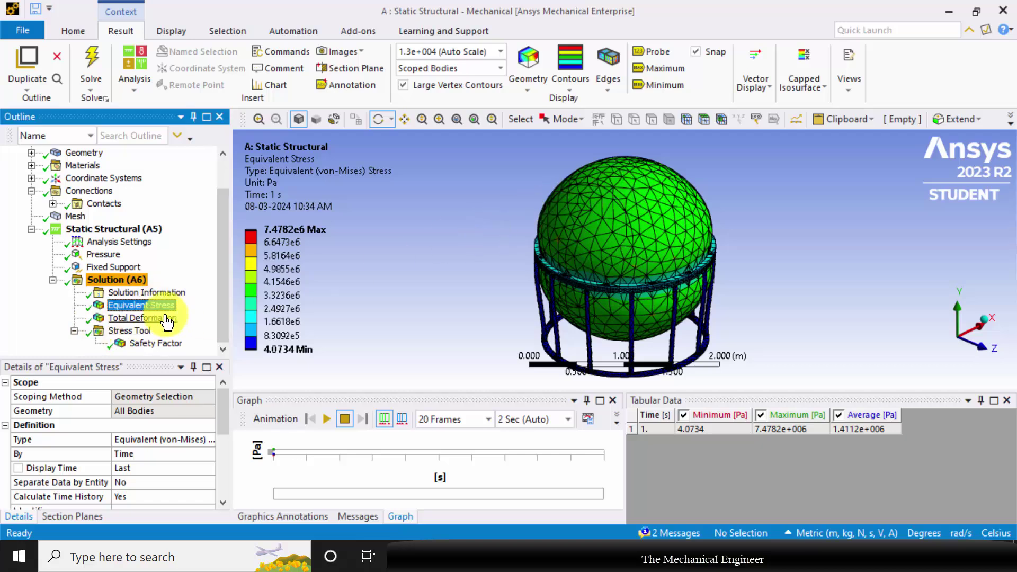
{"action": "left_click", "coordinate": [168, 320]}
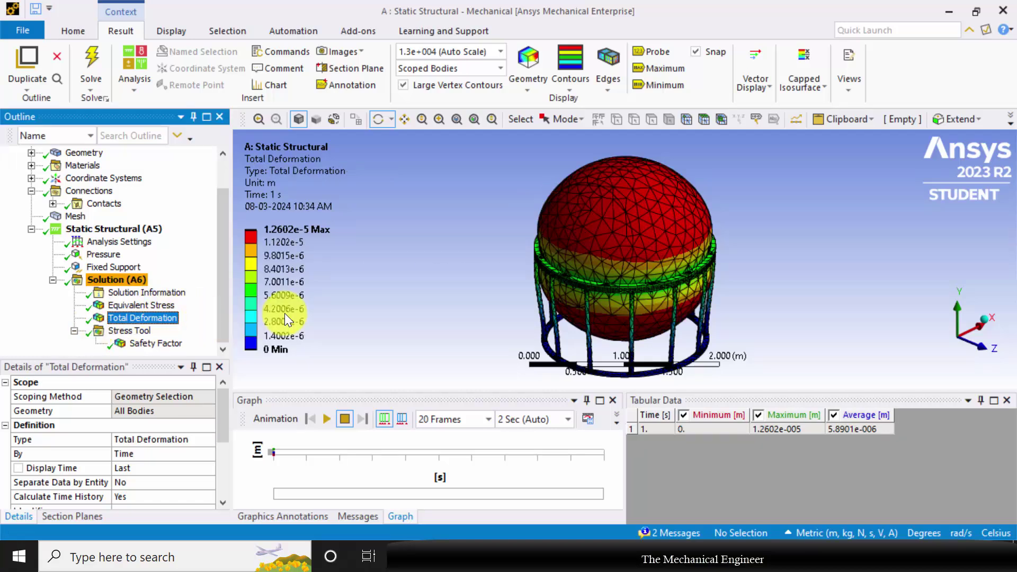